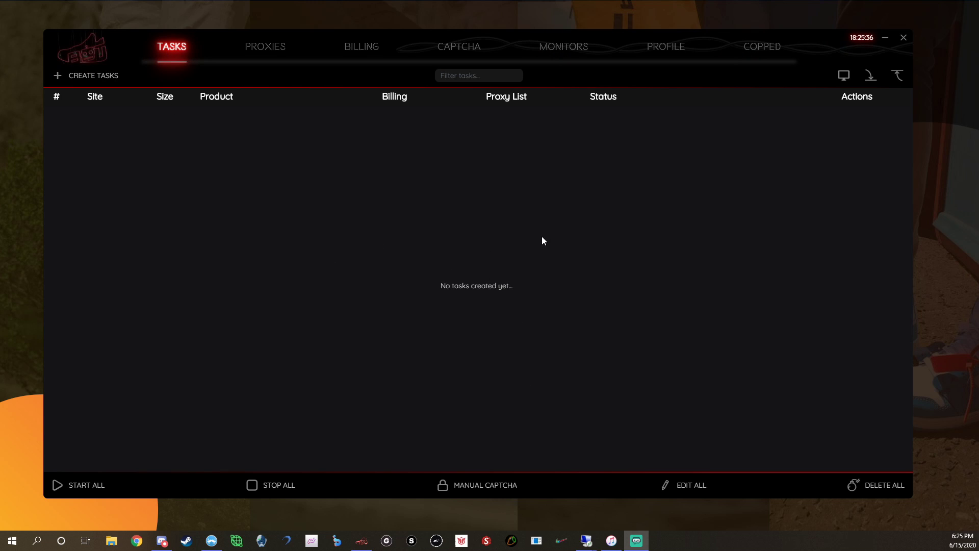
Open the task creation form and review the available sites and checkout modes without changing either
click(93, 76)
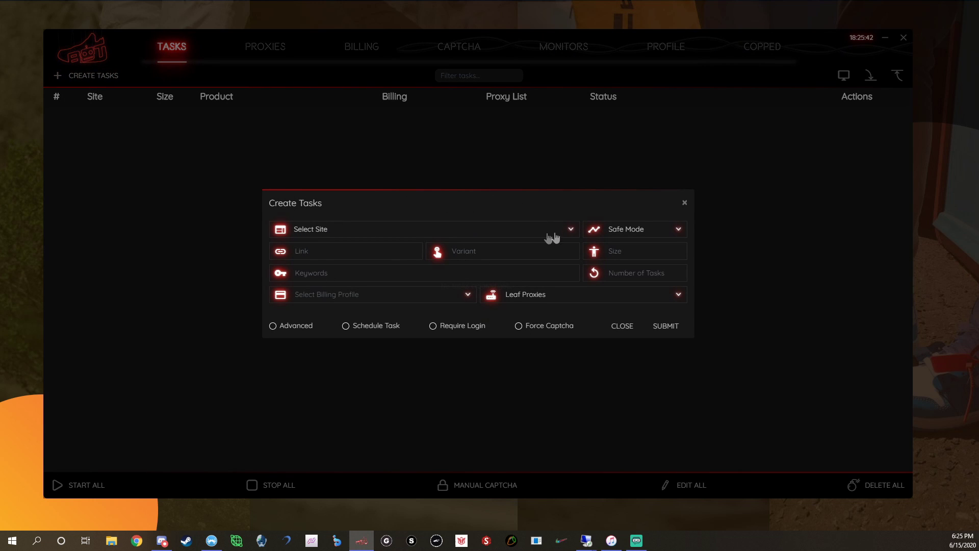
click(356, 234)
scroll(310, 332, down, 3)
scroll(310, 332, up, 3)
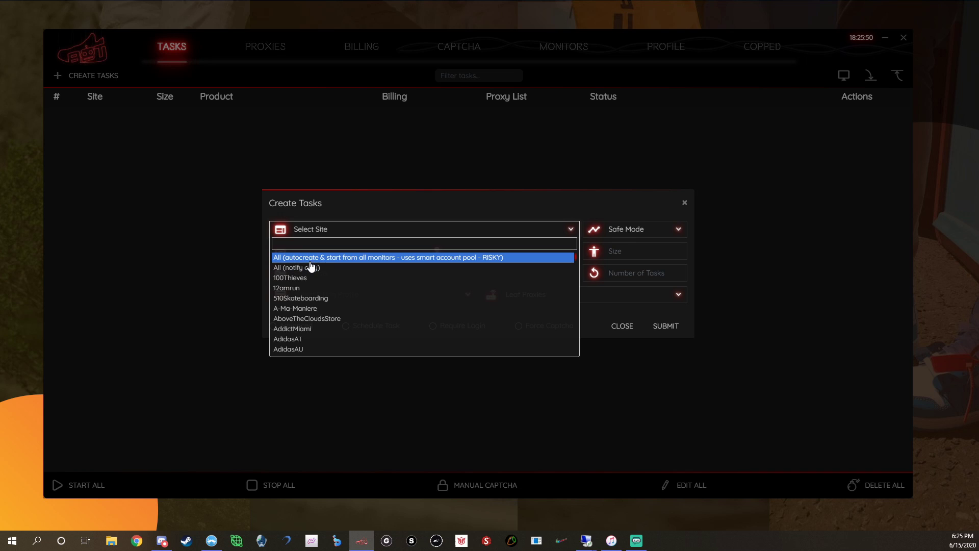
click(573, 232)
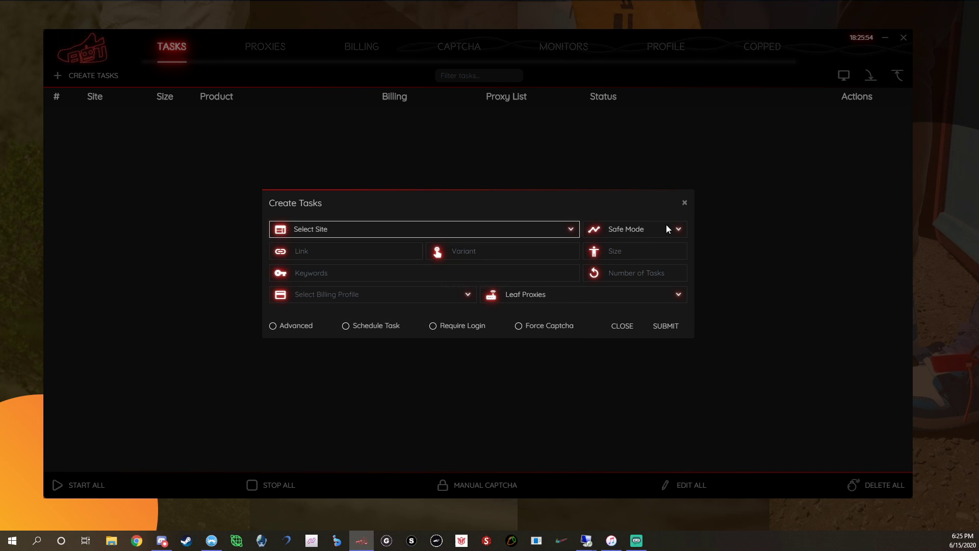
click(679, 230)
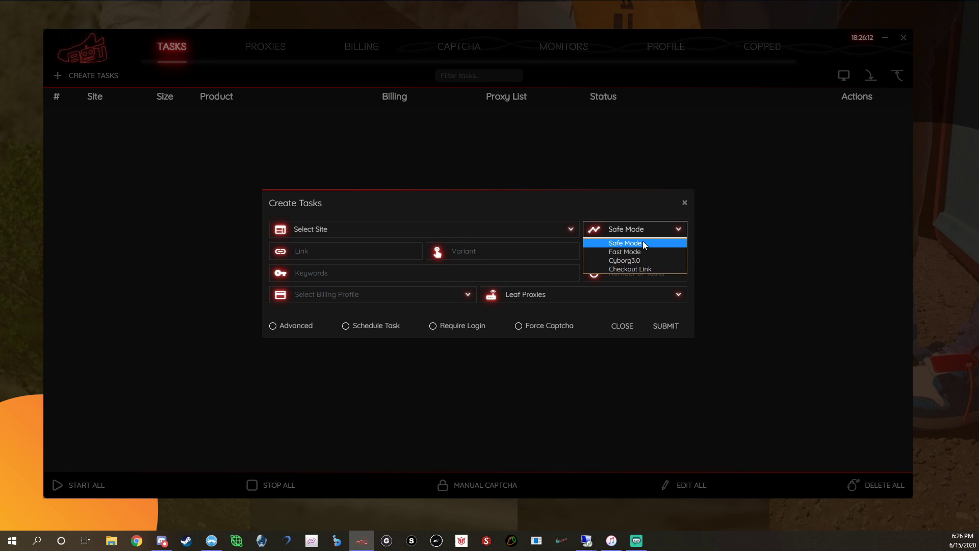
click(682, 231)
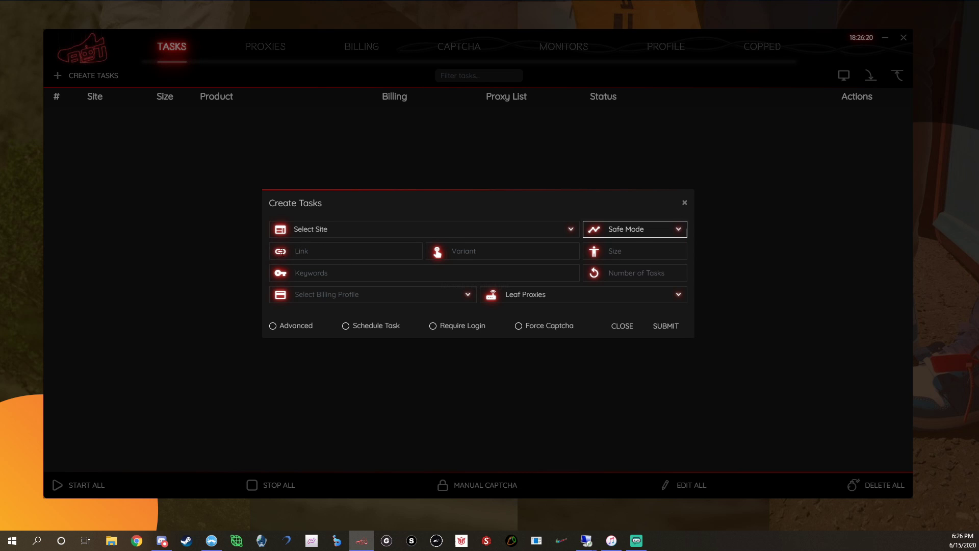
Set the task sizes to 8,8.5,9,9.5,10,10.5,11
click(630, 253)
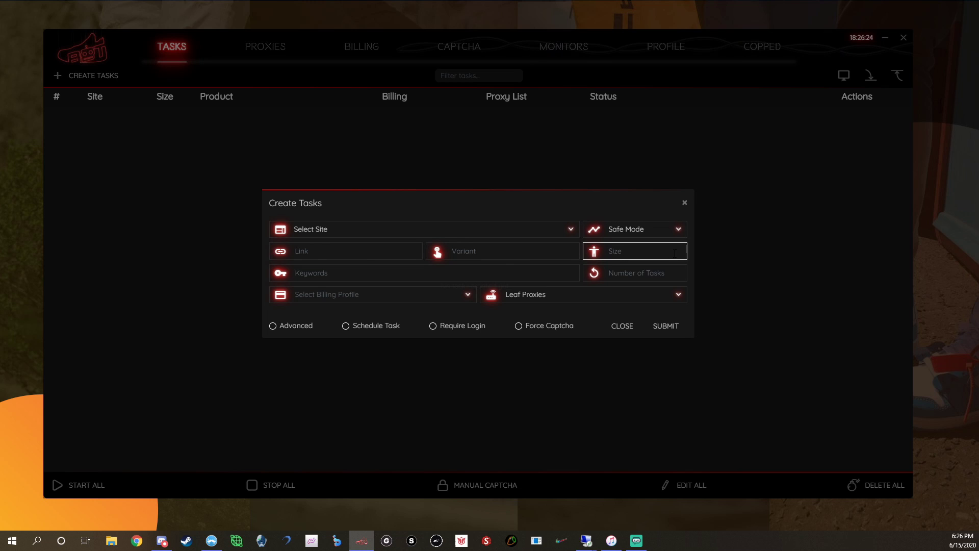
text(RA)
key(ctrl+a)
text(FA)
key(ctrl+a)
text(8,8,5,8,9.5,10,10.5,11)
drag(676, 253, 608, 252)
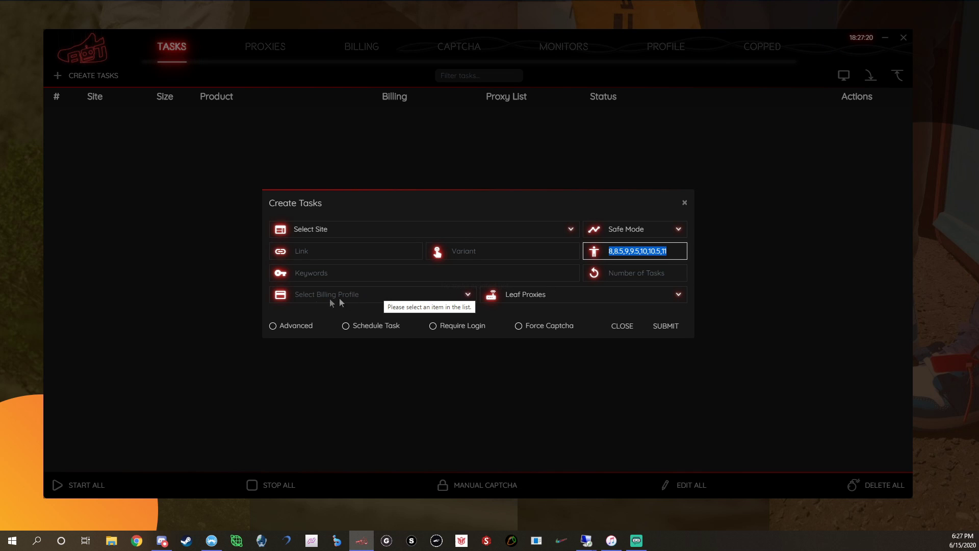
Check the available proxy lists and show the task's advanced settings
click(678, 294)
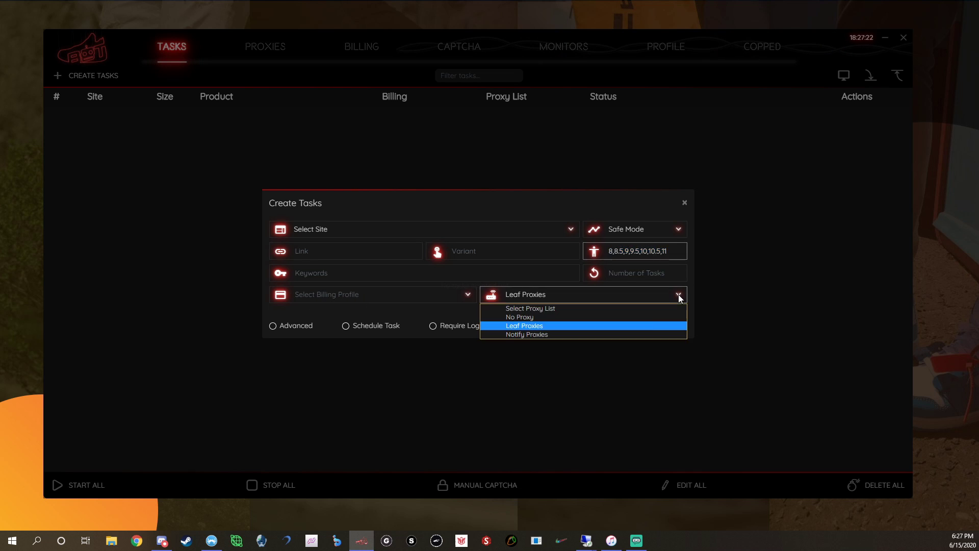
click(637, 294)
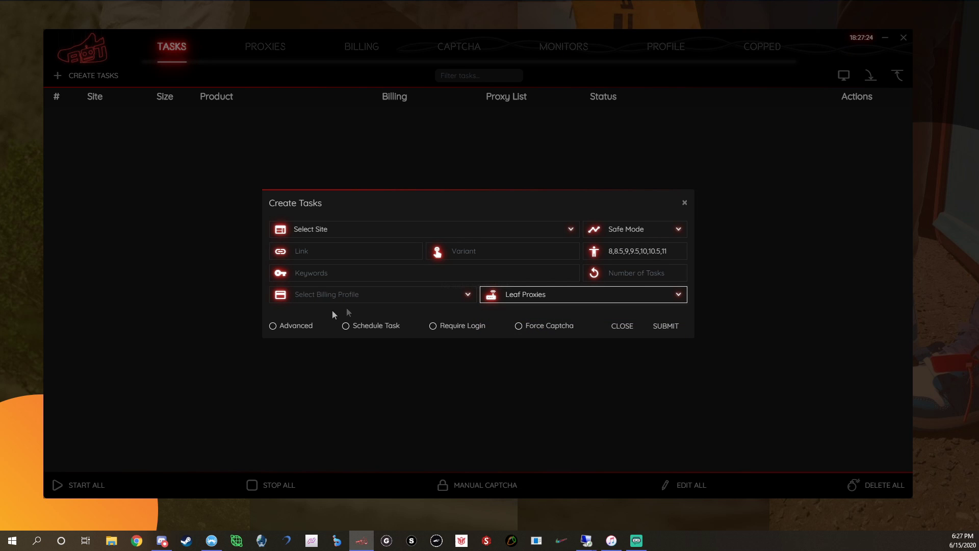
click(274, 326)
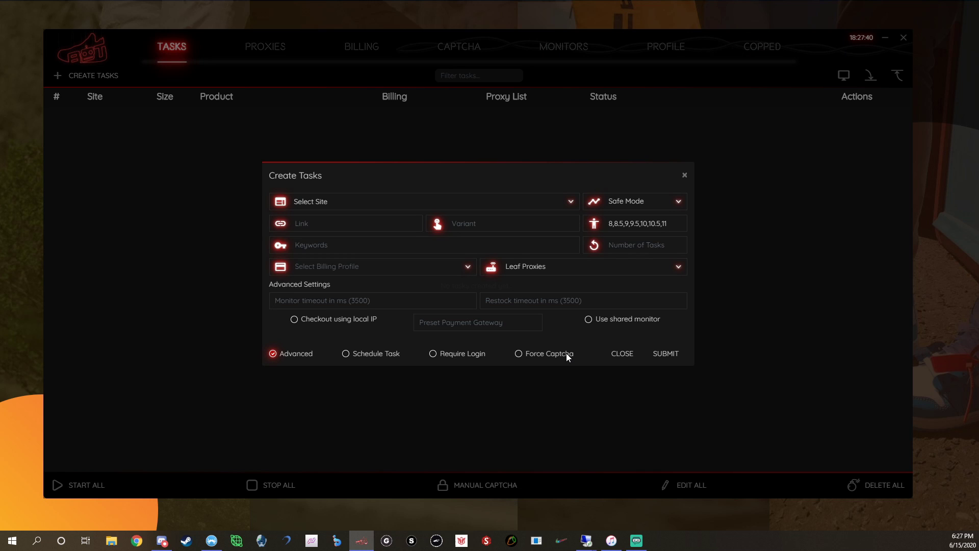
Choose the All autocreate & start from all monitors site and enter the keywords "Jordan 1 Game Royal -sandal -shirt -kids -gradeschool -gs"
click(572, 206)
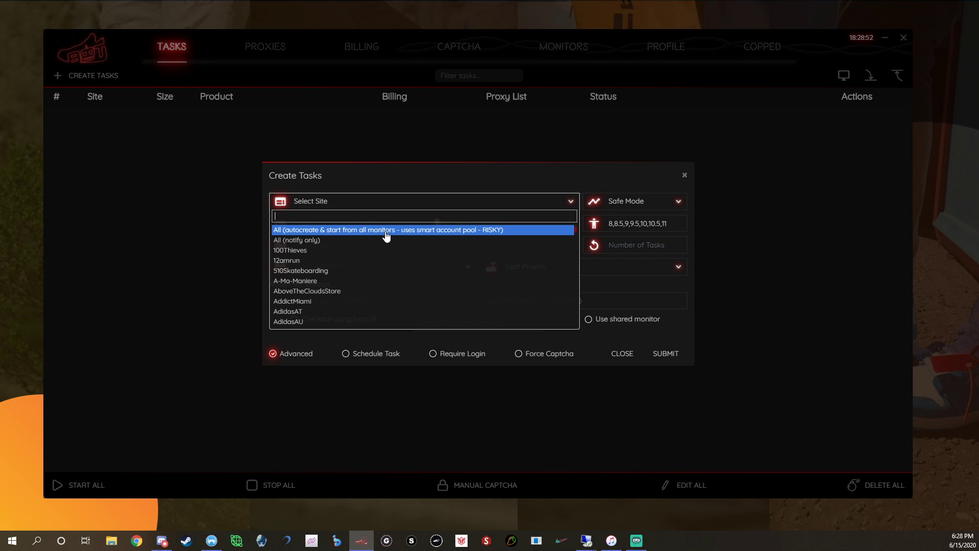
click(450, 237)
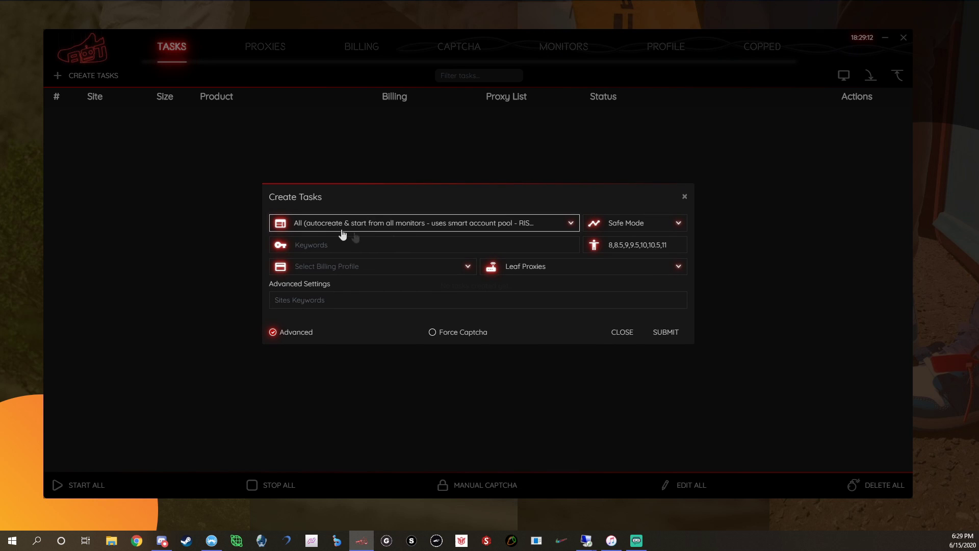
click(415, 237)
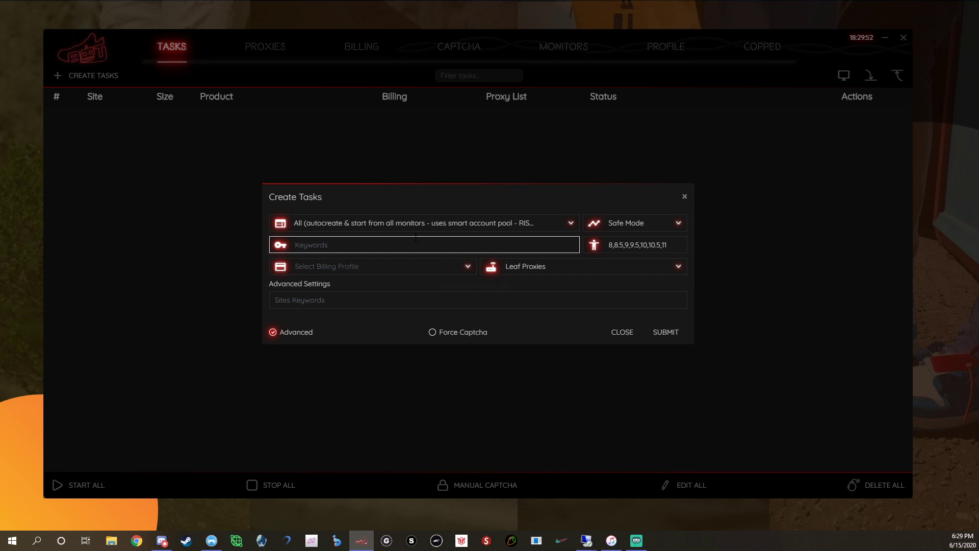
text(Jordan 1 Game Rouya)
key(BackSpace)
key(BackSpace)
key(BackSpace)
text(yal -sandal -shirt)
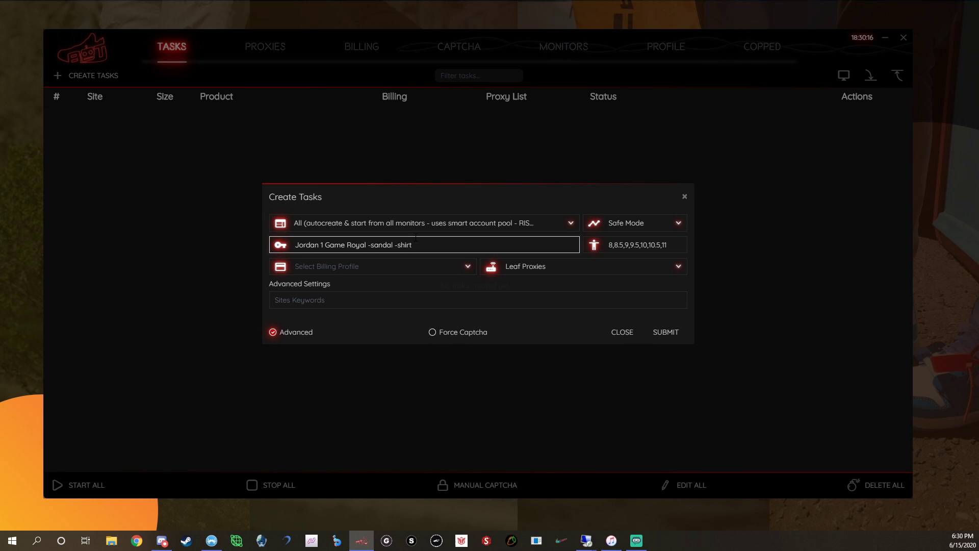
text( -kids -gradeschool -gs)
Clear the task's keywords and turn off its advanced settings
drag(503, 244, 259, 244)
key(BackSpace)
click(273, 332)
Change the task's site to Kith
click(470, 240)
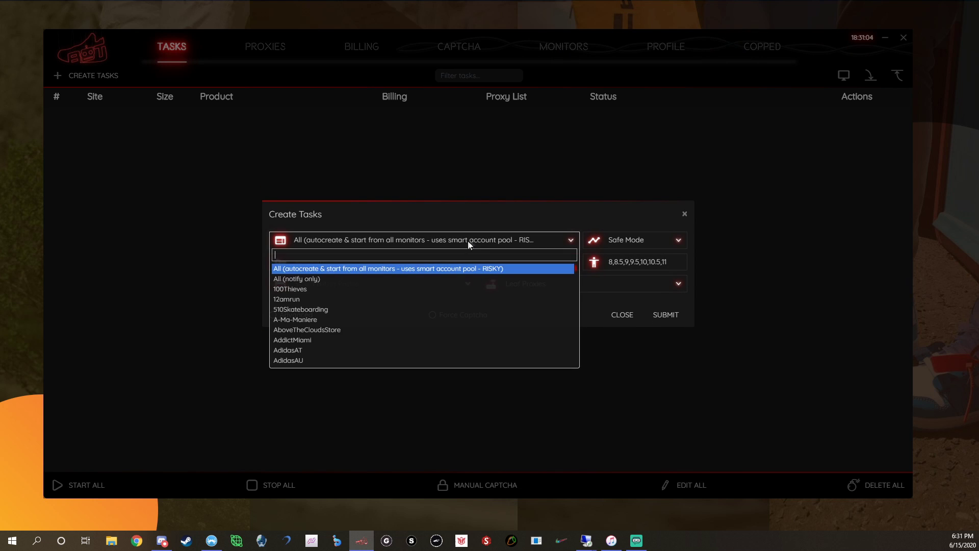
scroll(345, 303, down, 2)
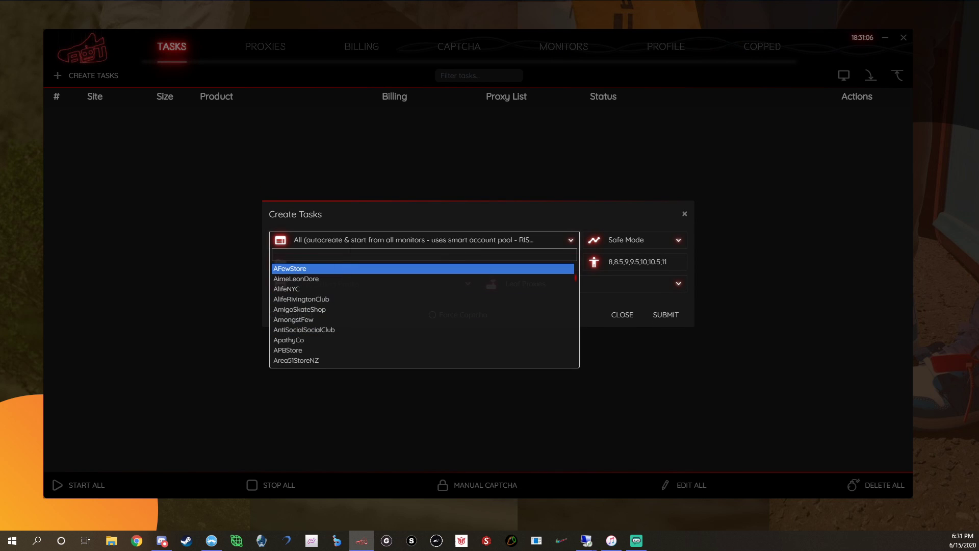
text(kith)
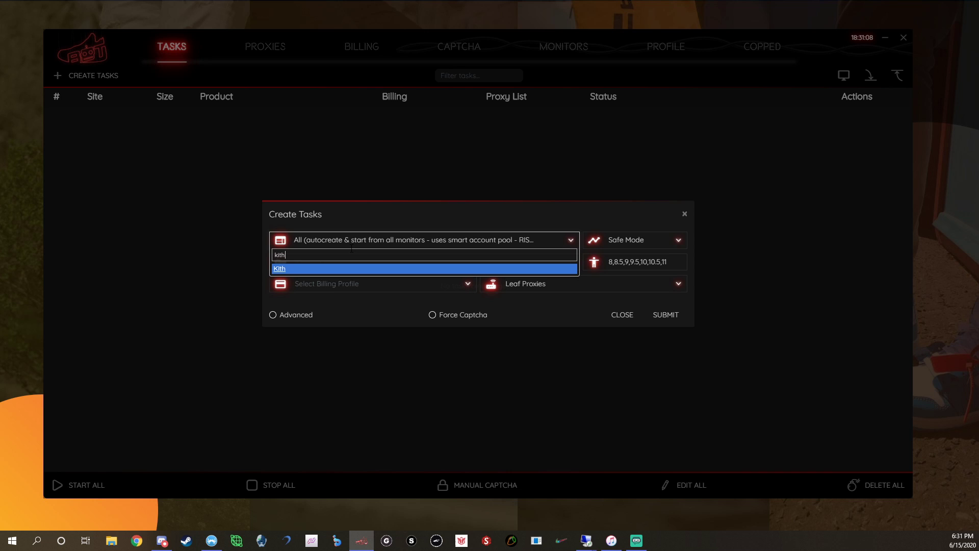
click(357, 270)
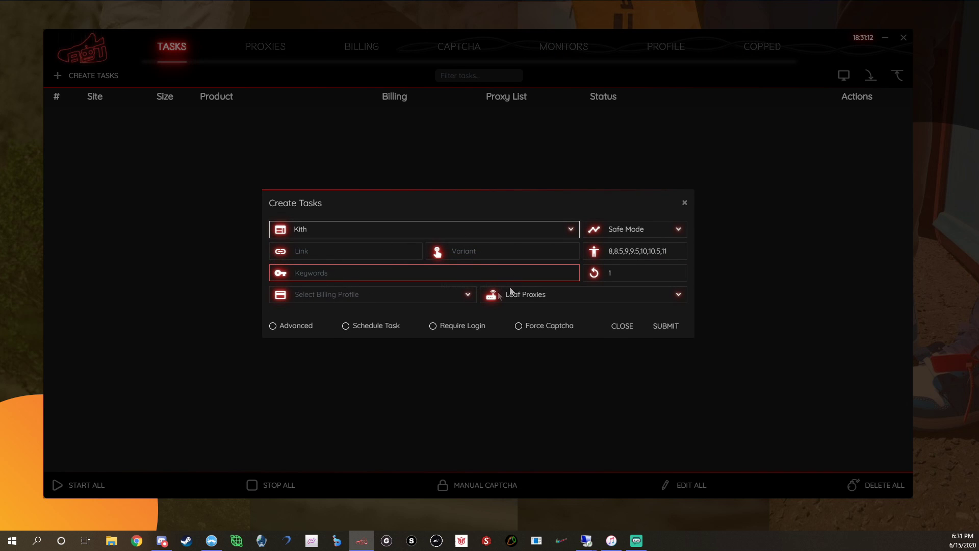
Enable the advanced settings and the shared monitor for the Kith task, and close the form without submitting
click(284, 325)
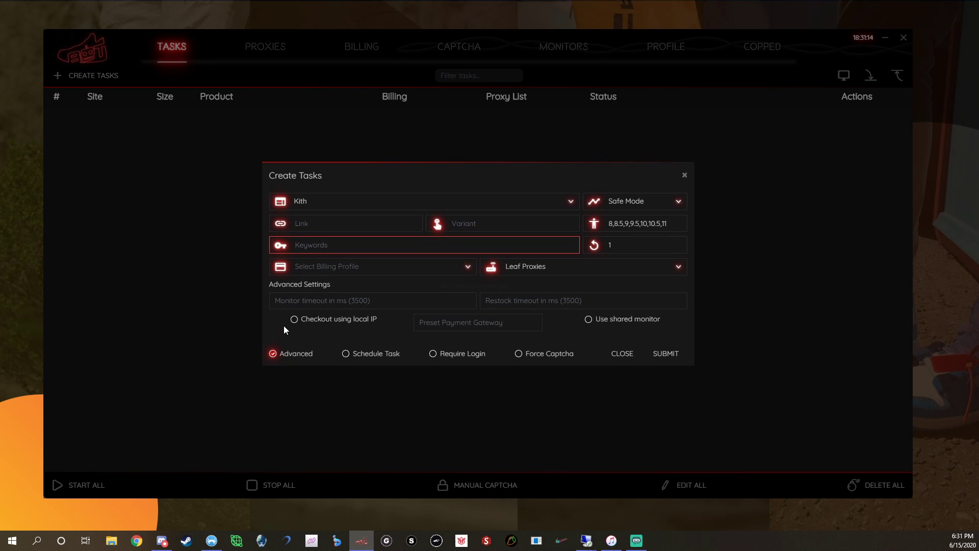
click(589, 320)
click(685, 175)
Examine the product monitor window, recheck the Kith task form, and close it to return to the task list
click(844, 76)
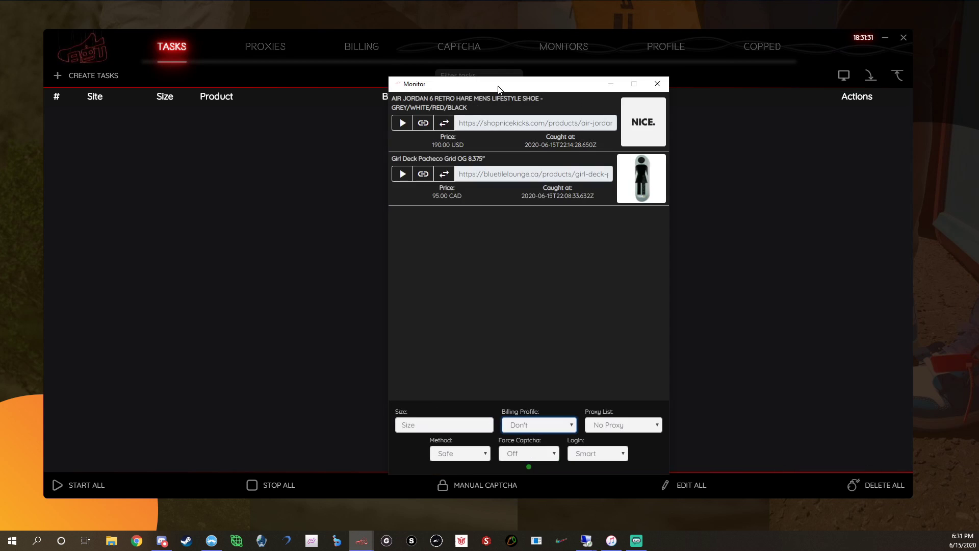
drag(498, 88, 512, 78)
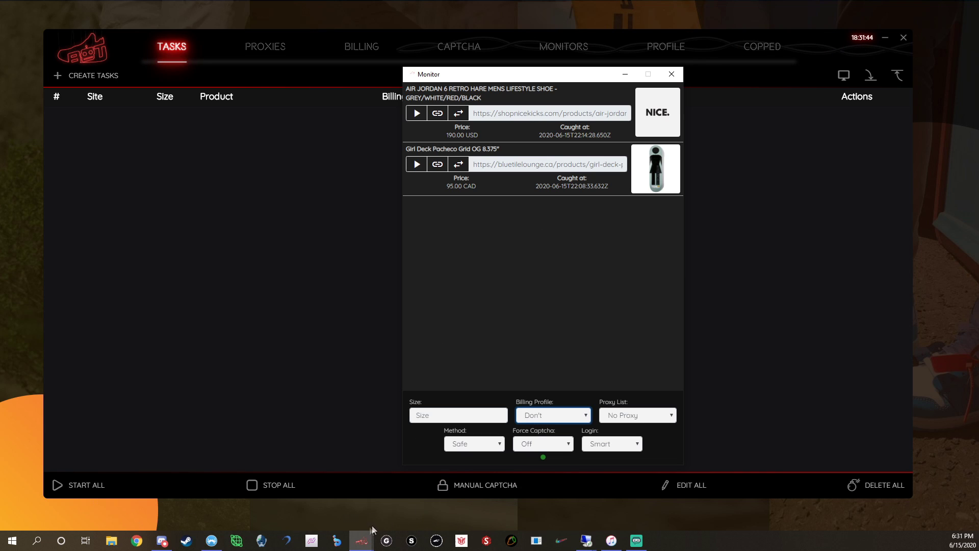
mouse_move(363, 539)
click(335, 507)
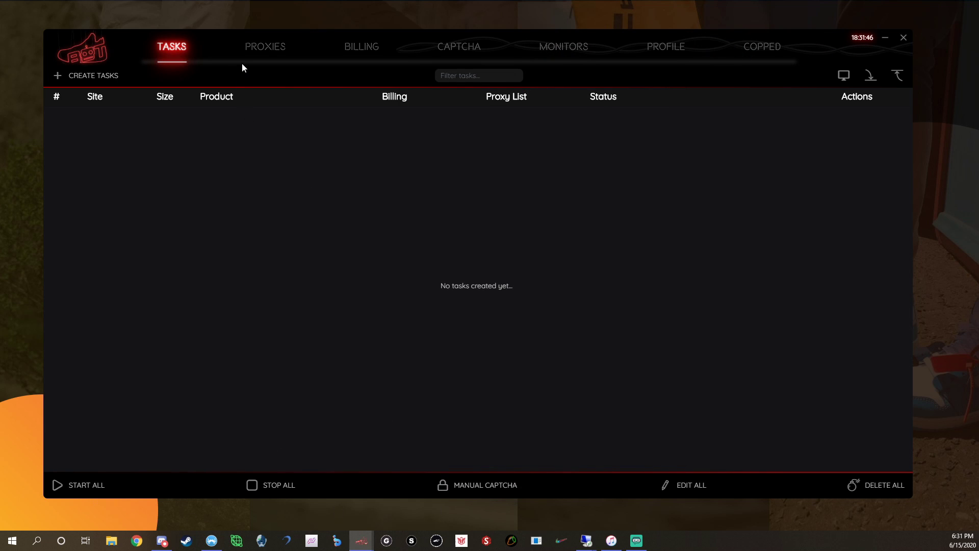
click(102, 76)
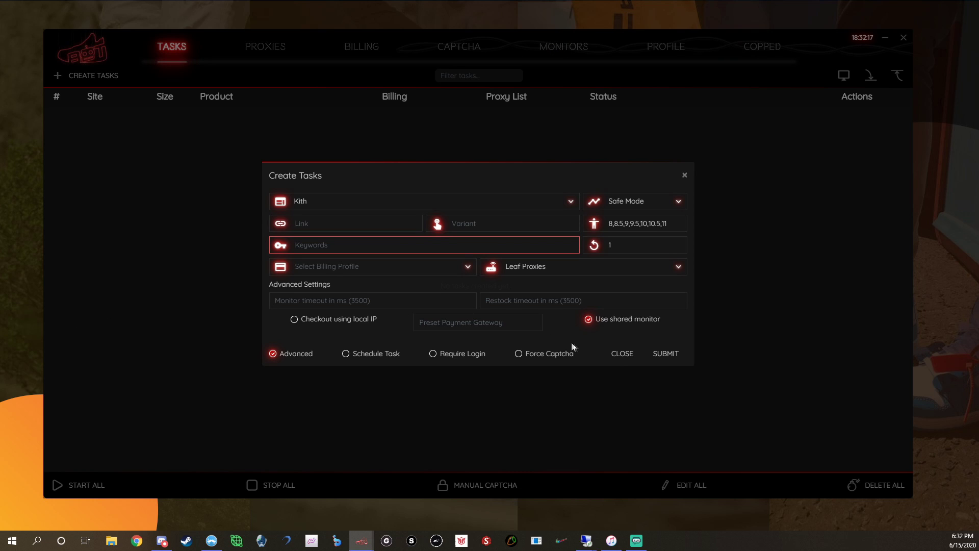
click(622, 354)
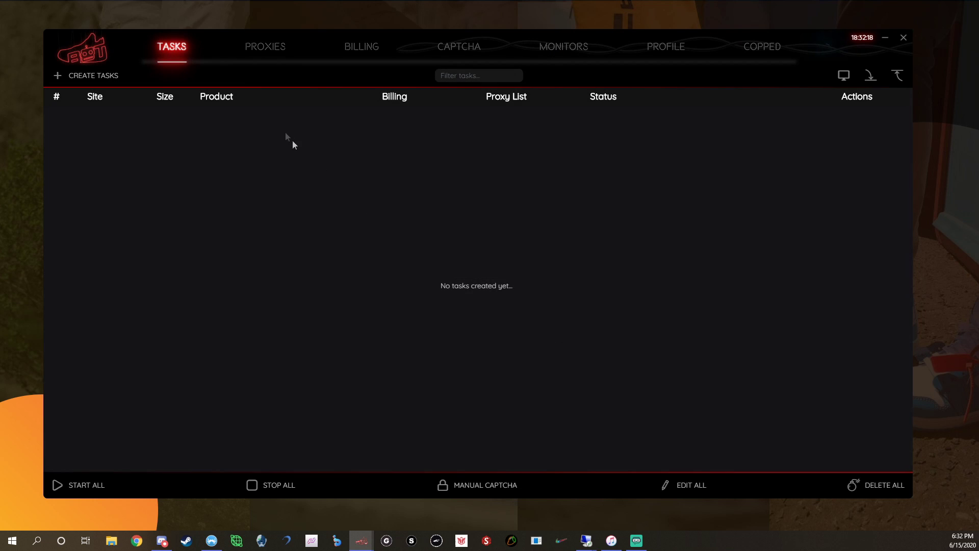
View the cookie generator proxy list among the proxies and close it without adding any proxies
click(273, 53)
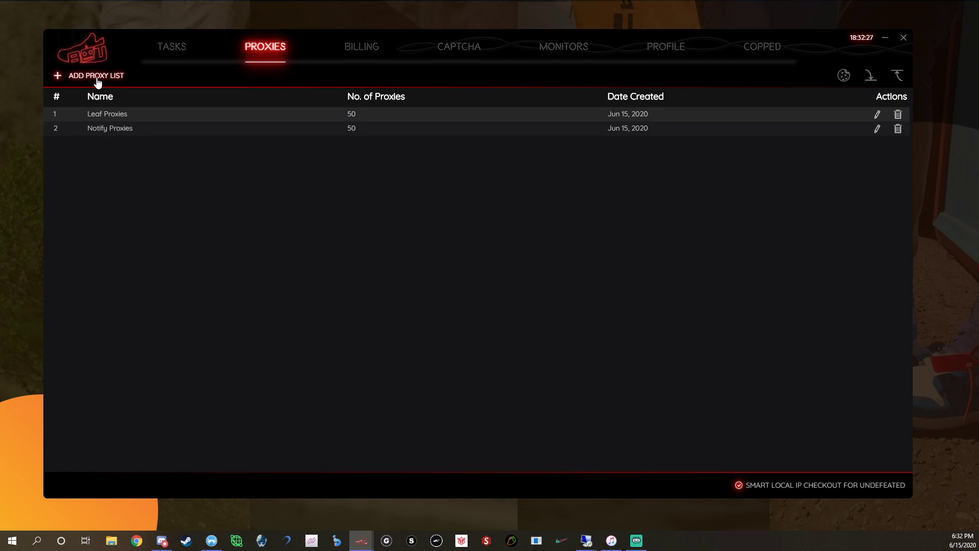
click(842, 76)
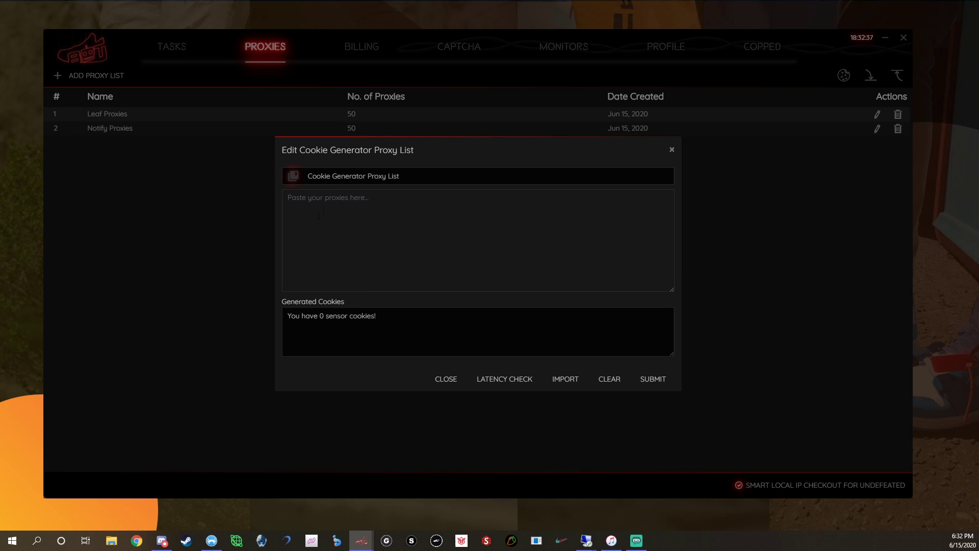
click(374, 206)
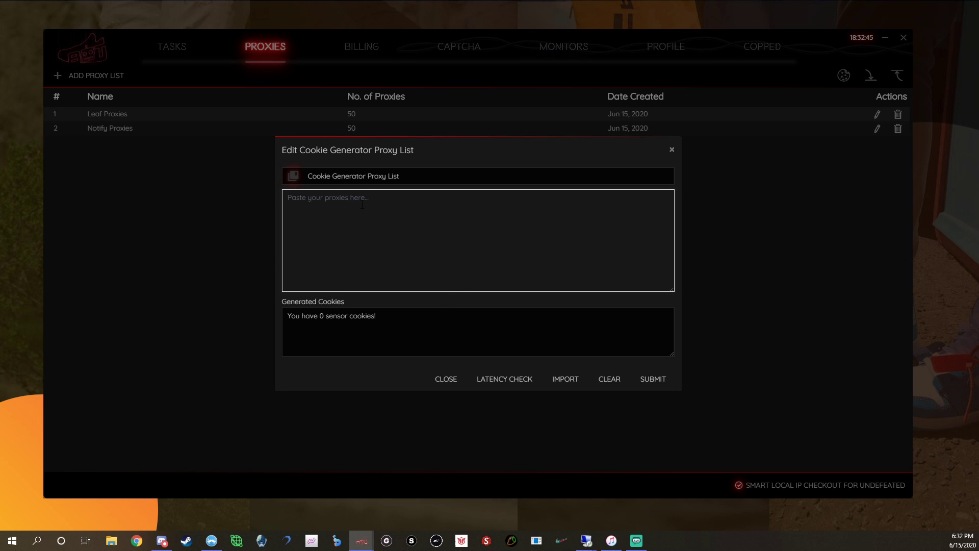
click(447, 378)
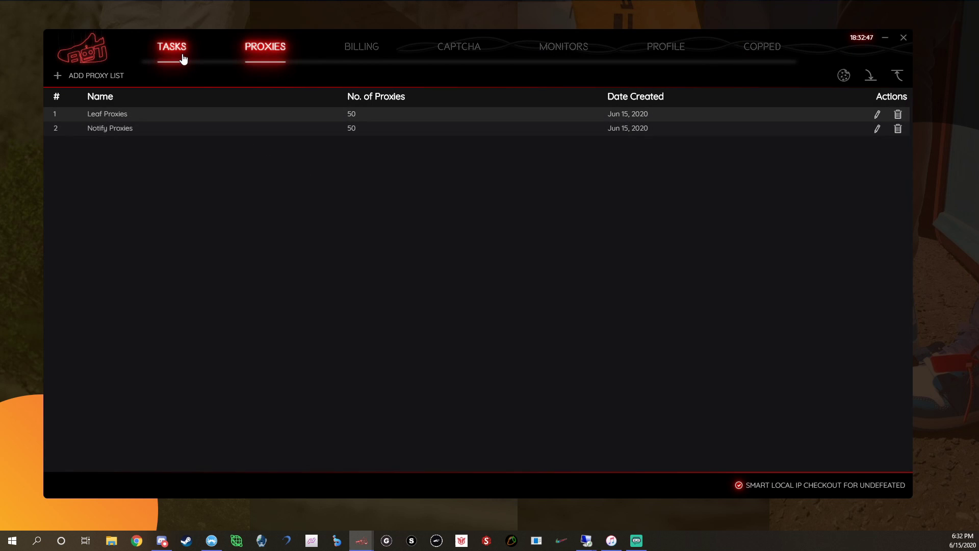
Start a new task for YeezySupply and set its mode to Generator
click(182, 58)
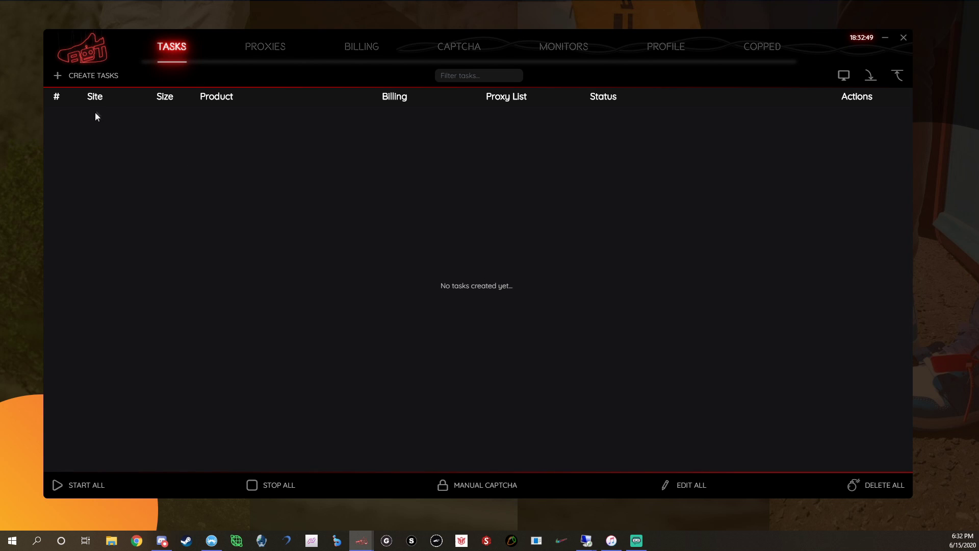
click(93, 76)
click(350, 230)
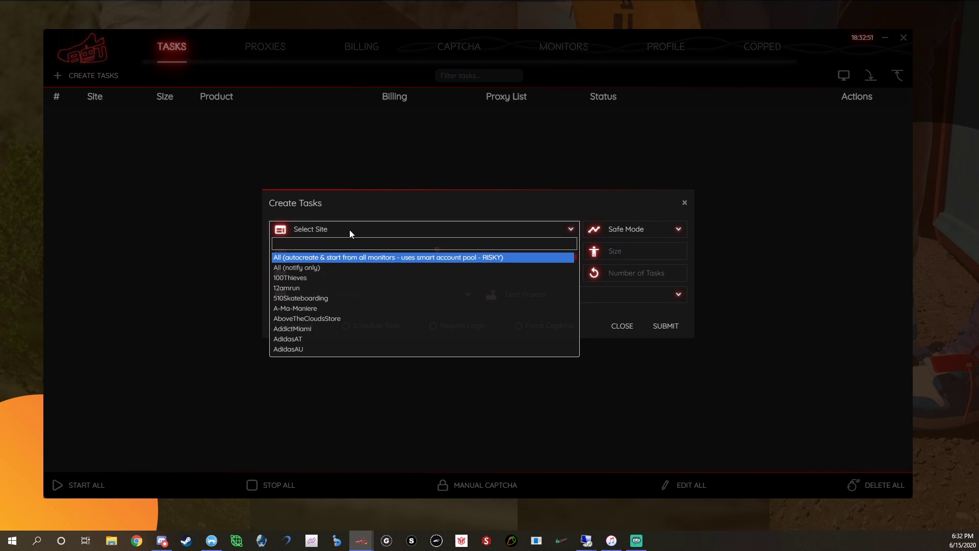
text(yeezy)
click(344, 257)
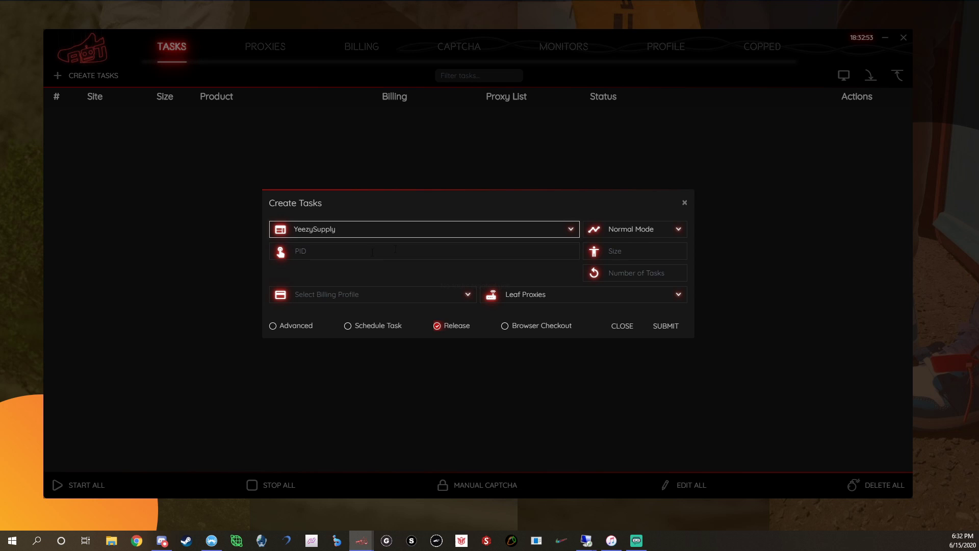
click(671, 225)
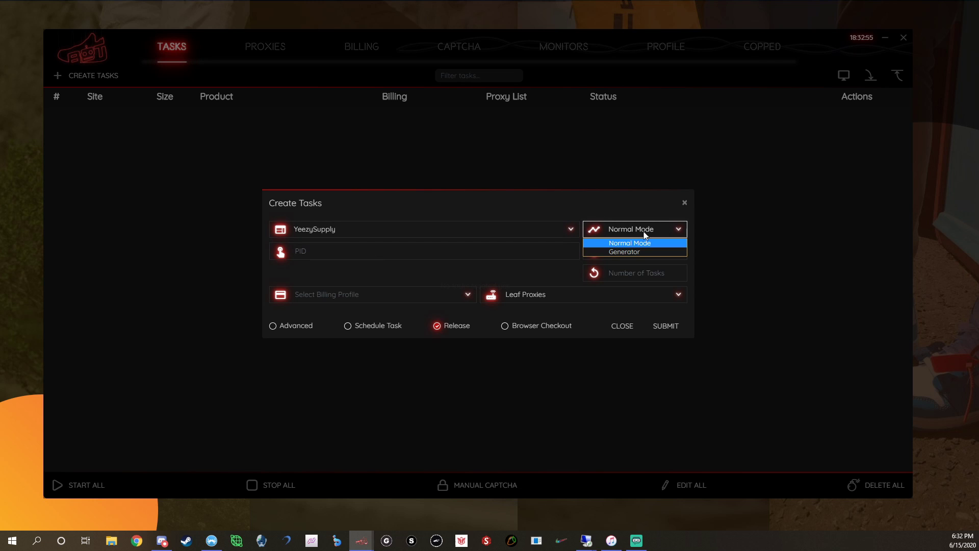
click(631, 250)
Fill in the YeezySupply generator task with size RA, one task, PID ASDFG and the billing profile Don't
click(632, 250)
text(RA)
click(638, 273)
text(1)
click(380, 252)
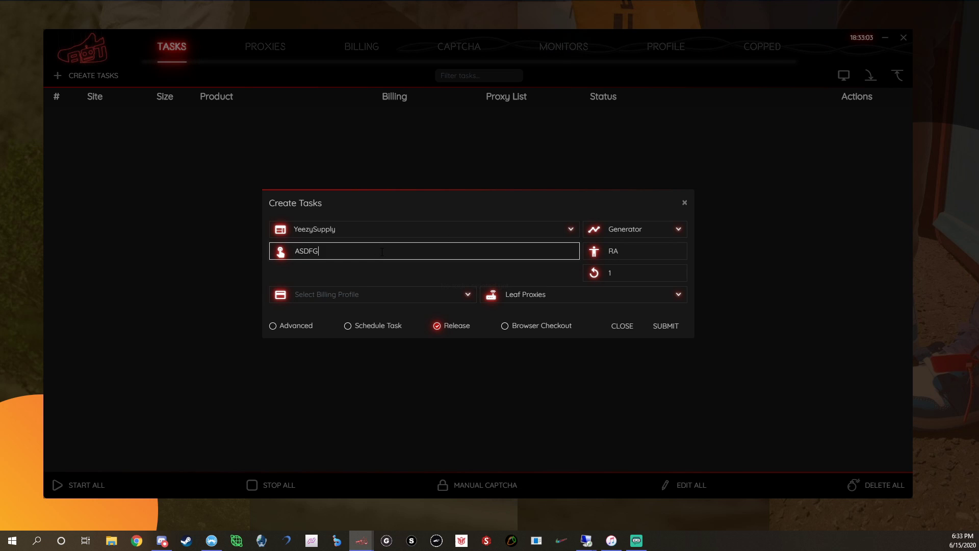
text(ASDFG)
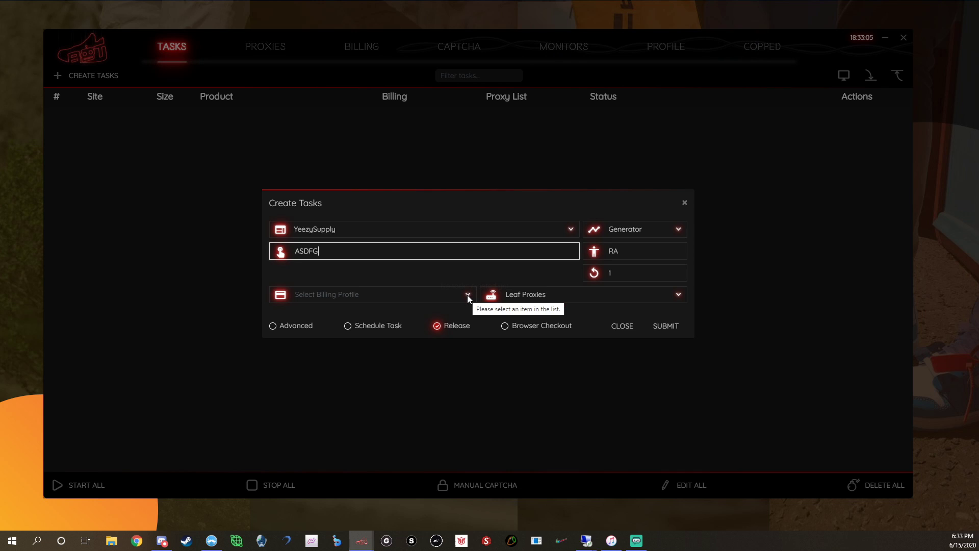
click(461, 295)
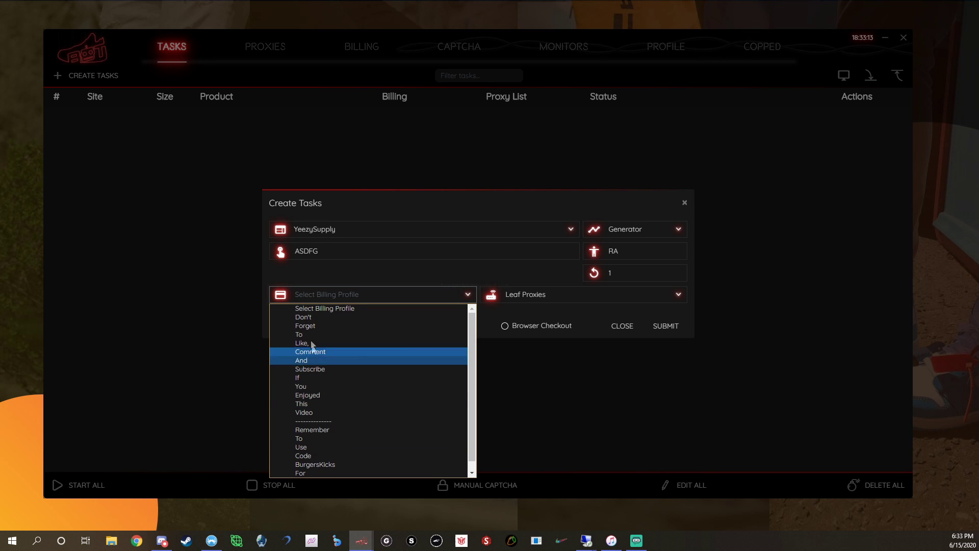
click(326, 318)
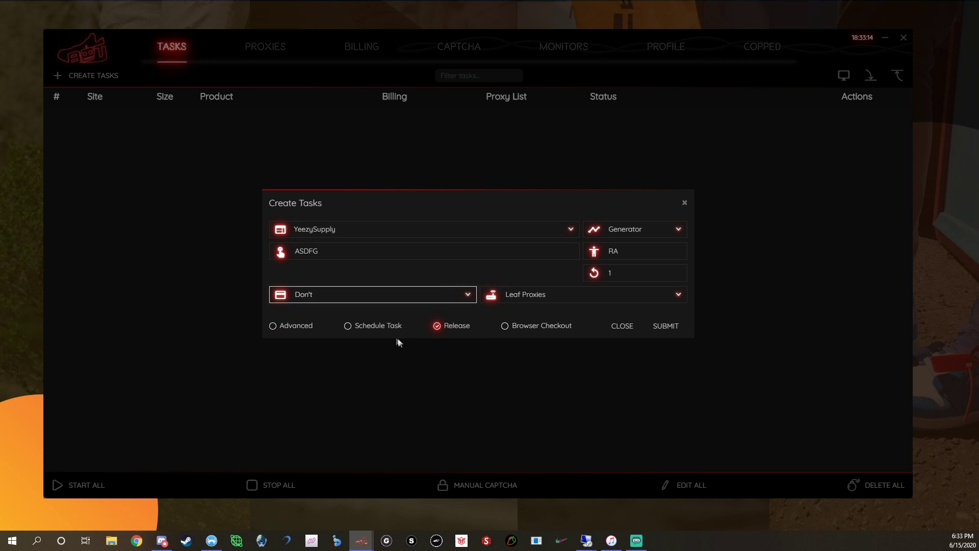
Enable the advanced settings for the YeezySupply task and set the monitor and restock timeouts to 75000 ms each
click(273, 327)
click(359, 311)
text(75)
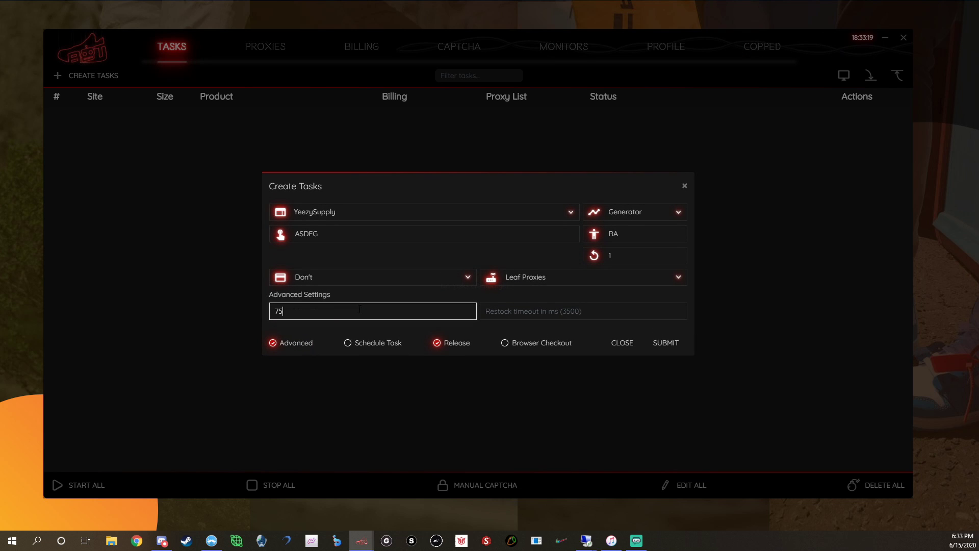
text(000)
click(529, 312)
text(750)
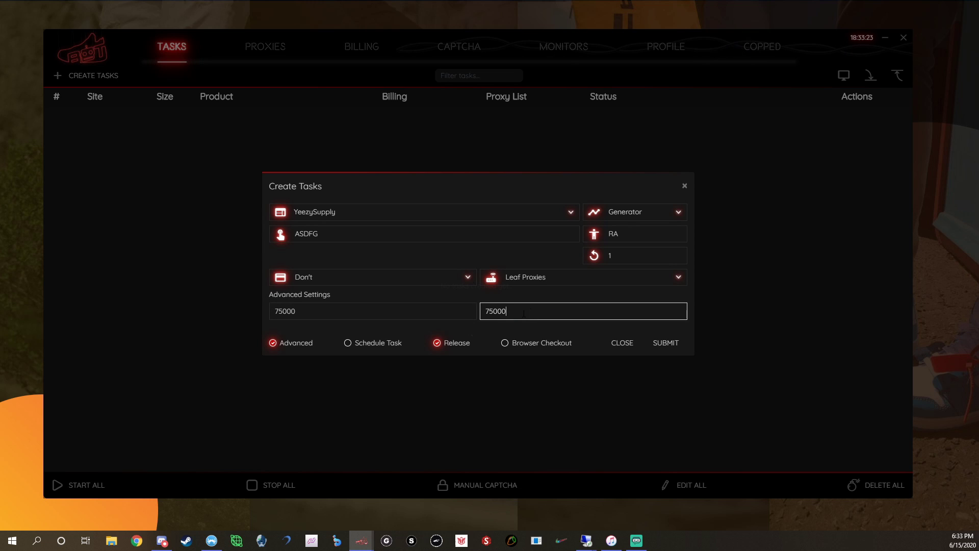
Submit the YeezySupply task with the Release option turned off, and start it from the task list
click(437, 342)
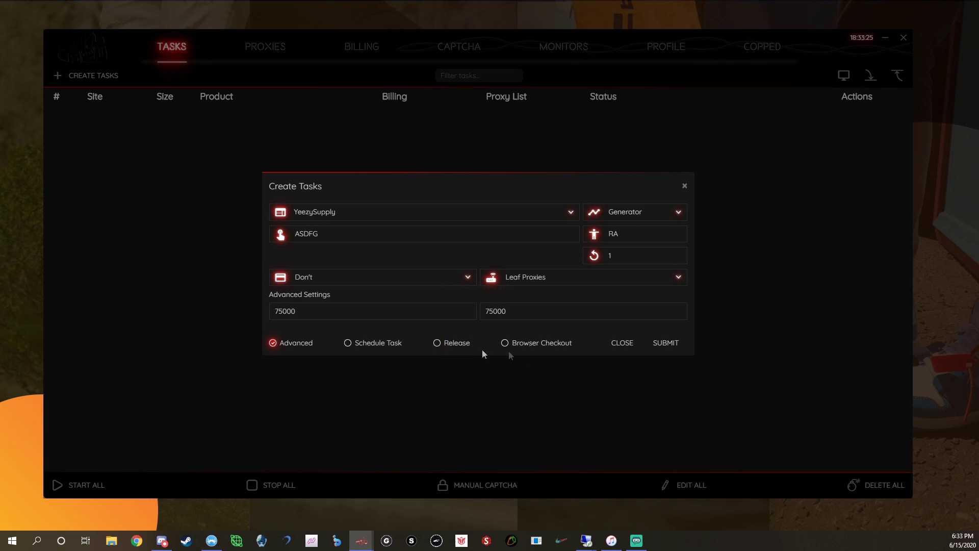
click(666, 342)
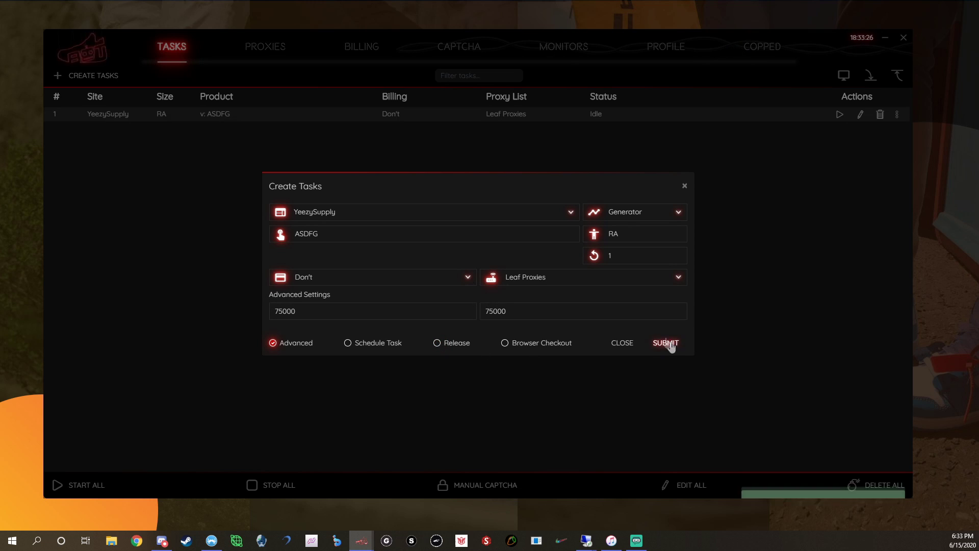
click(684, 187)
click(839, 115)
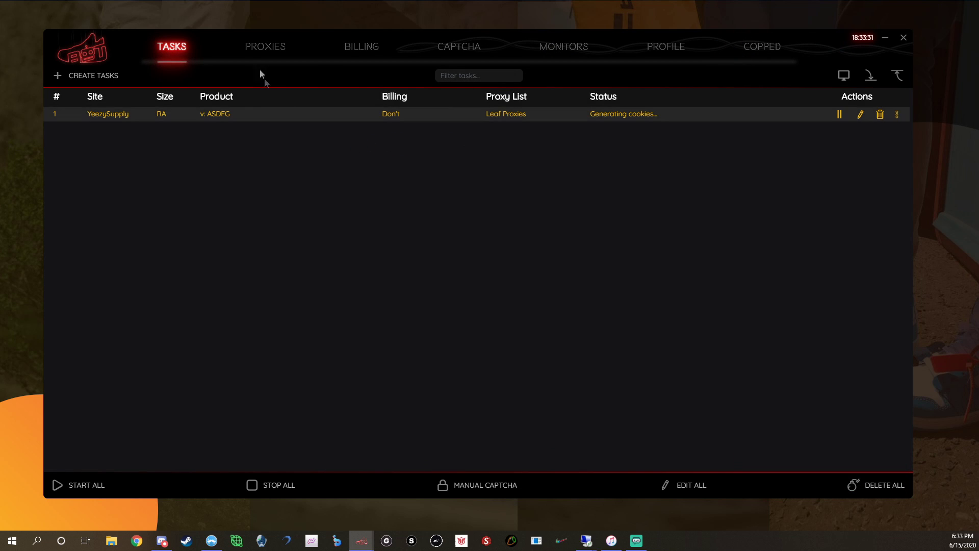
Check the generated cookies in the cookie generator proxy list, and view the YeezySupply task's additional actions
click(265, 46)
click(843, 77)
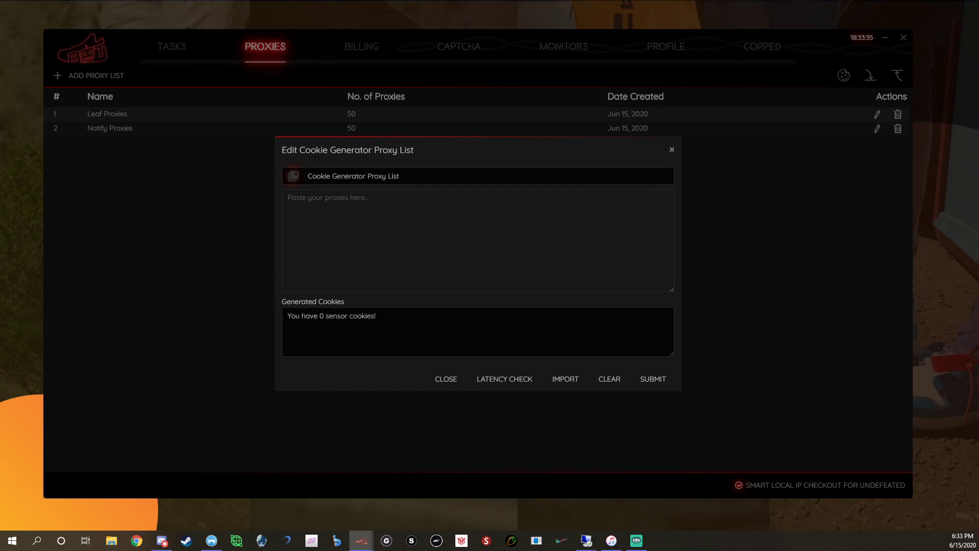
drag(378, 316, 287, 316)
click(445, 379)
click(165, 45)
click(896, 114)
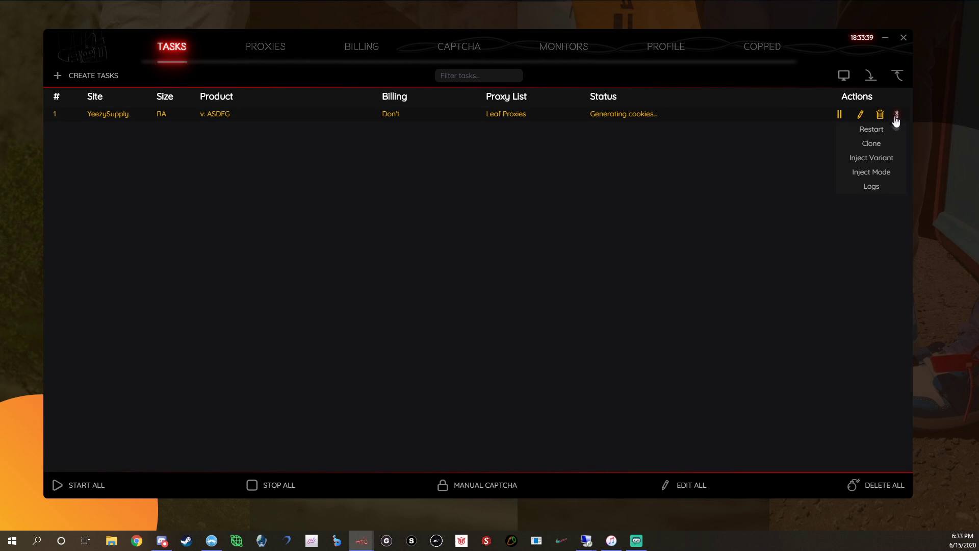
Start a new task for Footlocker and set its mode to Generator
click(85, 76)
click(399, 230)
text(footlocker)
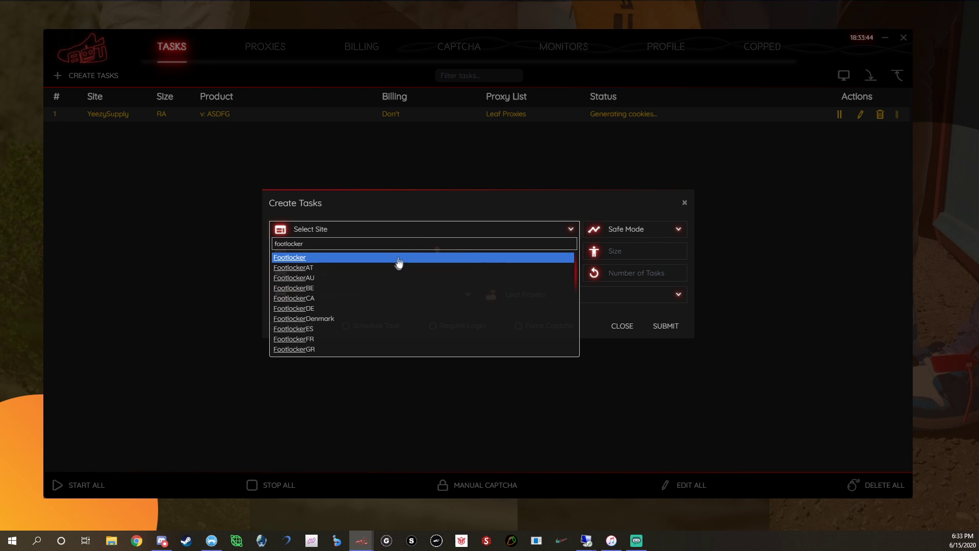
click(398, 258)
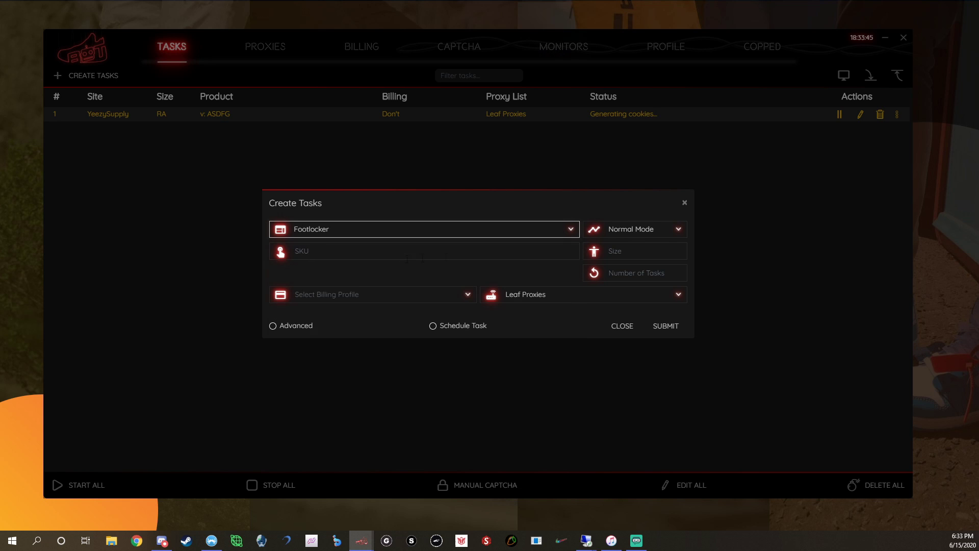
click(612, 233)
click(630, 267)
Fill in the Footlocker task with size RA, SKU ASDFGF, one task and the billing profile Don't
click(629, 253)
click(478, 253)
text(ASDFGF)
click(669, 269)
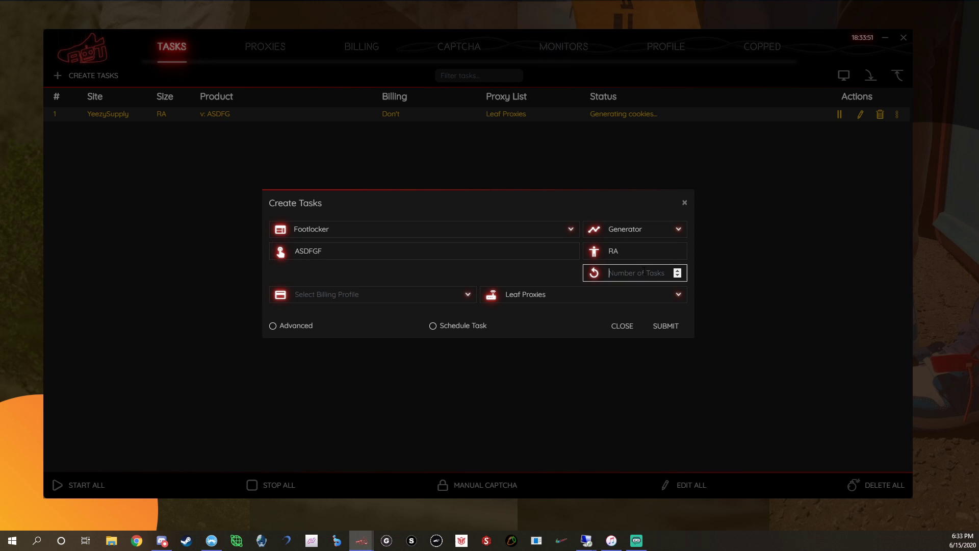
text(1)
click(394, 297)
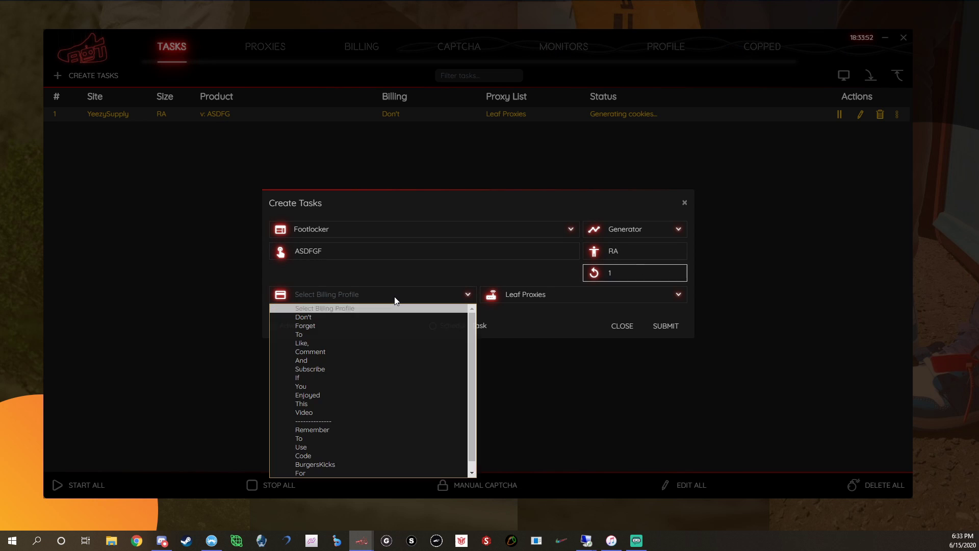
click(331, 314)
Enable the advanced settings for the Footlocker task and set the monitor and restock timeouts to 75000 ms each
click(274, 327)
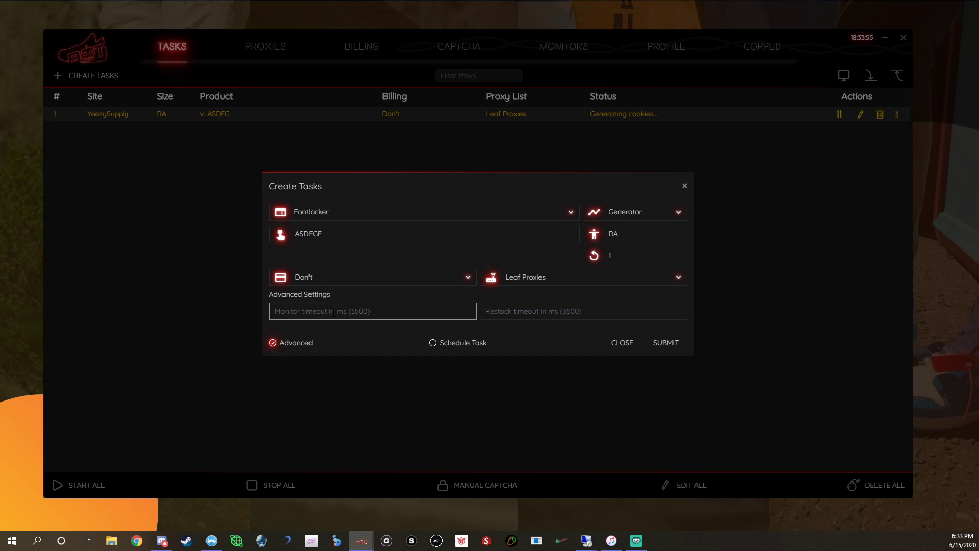
text(75000)
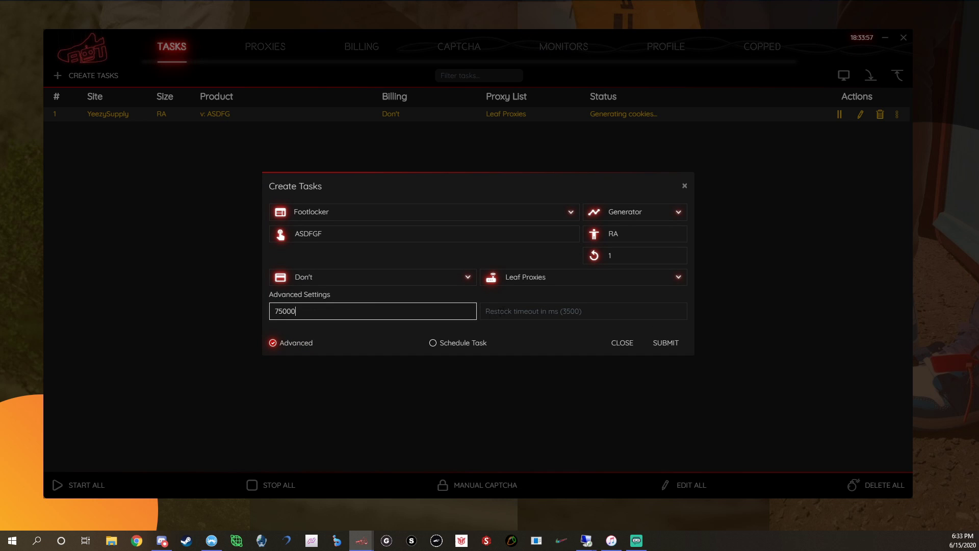
click(519, 306)
text(75000)
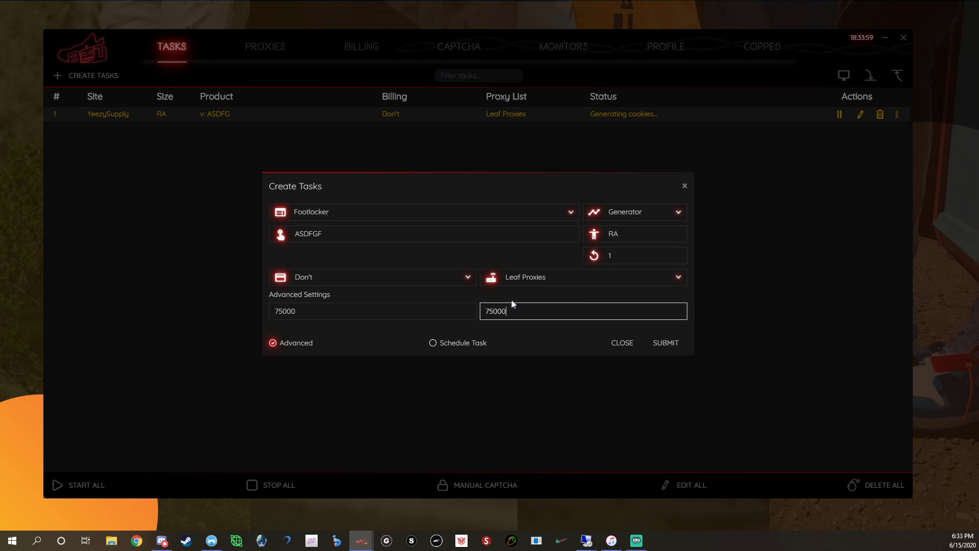
Submit the Footlocker generator task, close the form and start the task
click(666, 343)
click(687, 191)
click(839, 129)
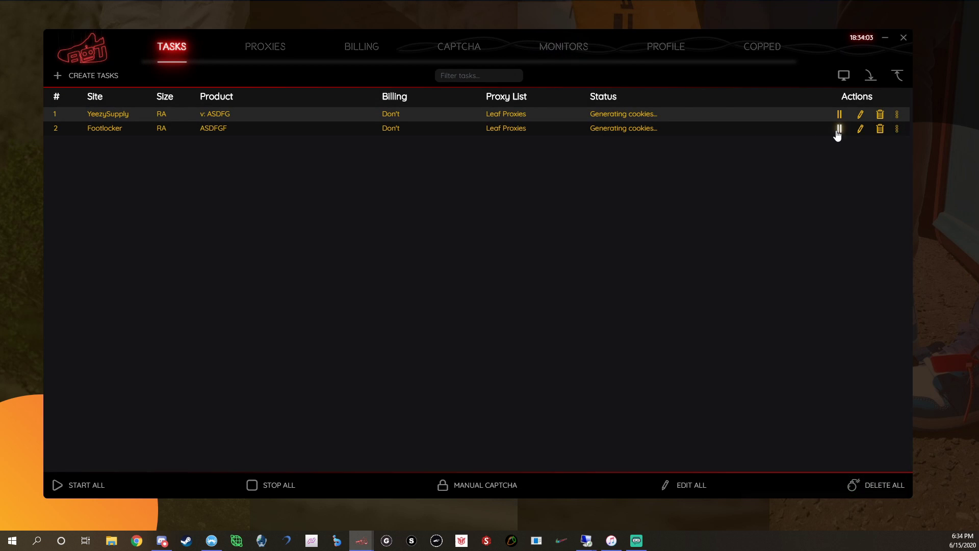
Examine the generated cookie count and site in the cookie generator proxy list, and close it without changes
click(286, 45)
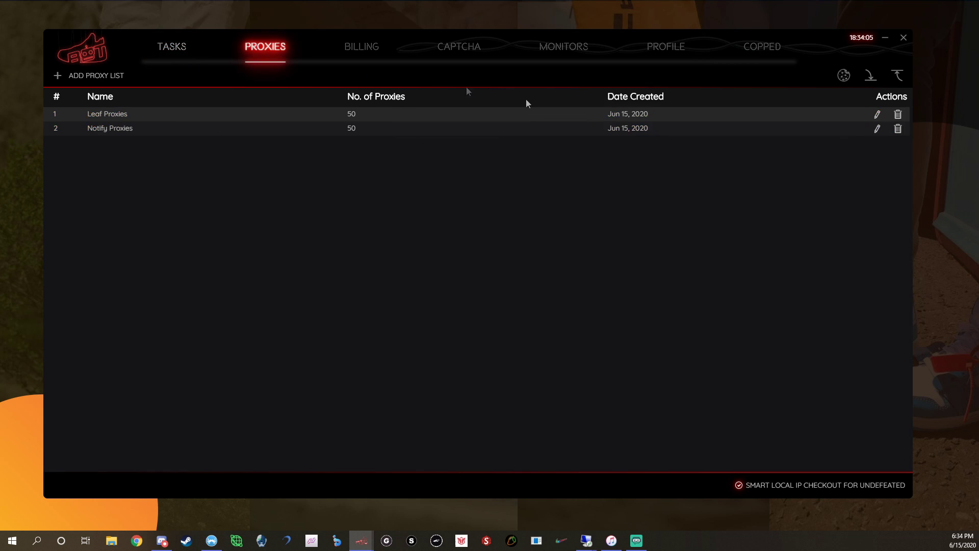
click(844, 75)
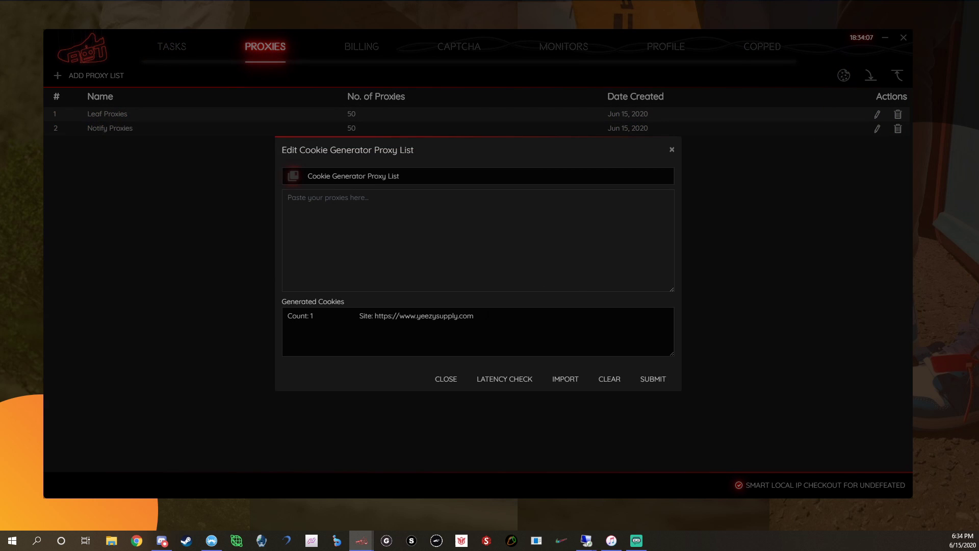
drag(474, 316, 278, 328)
click(491, 335)
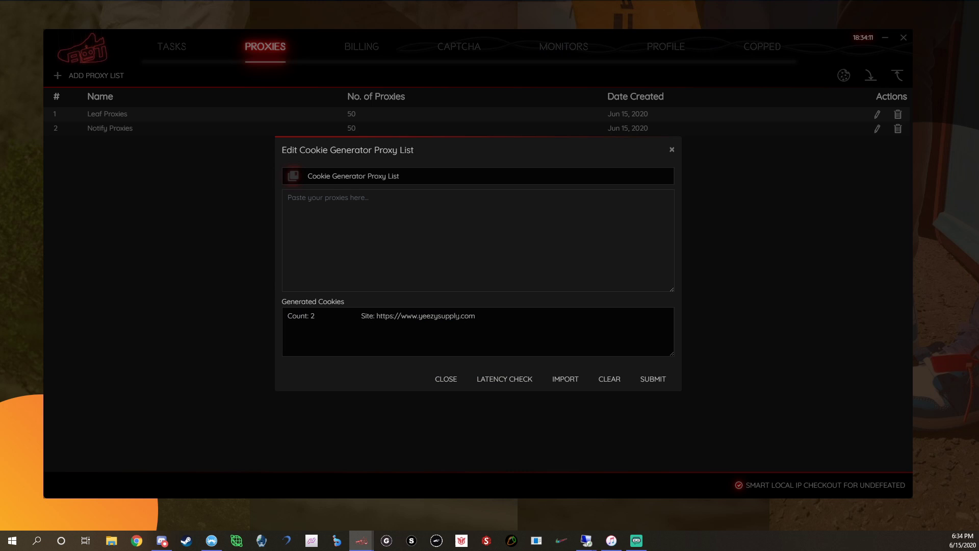
drag(475, 316, 279, 323)
click(446, 378)
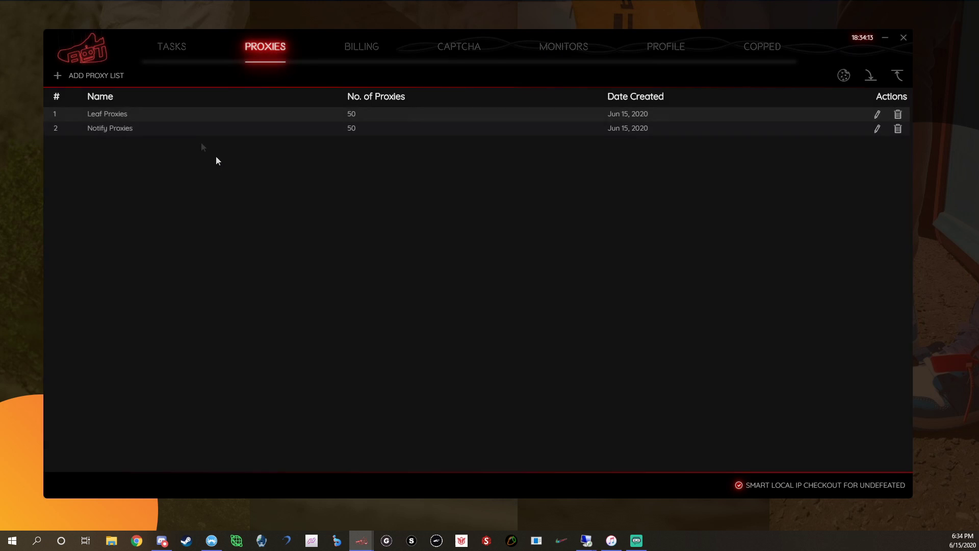
Delete both the YeezySupply and the Footlocker generator tasks from the task list
click(184, 58)
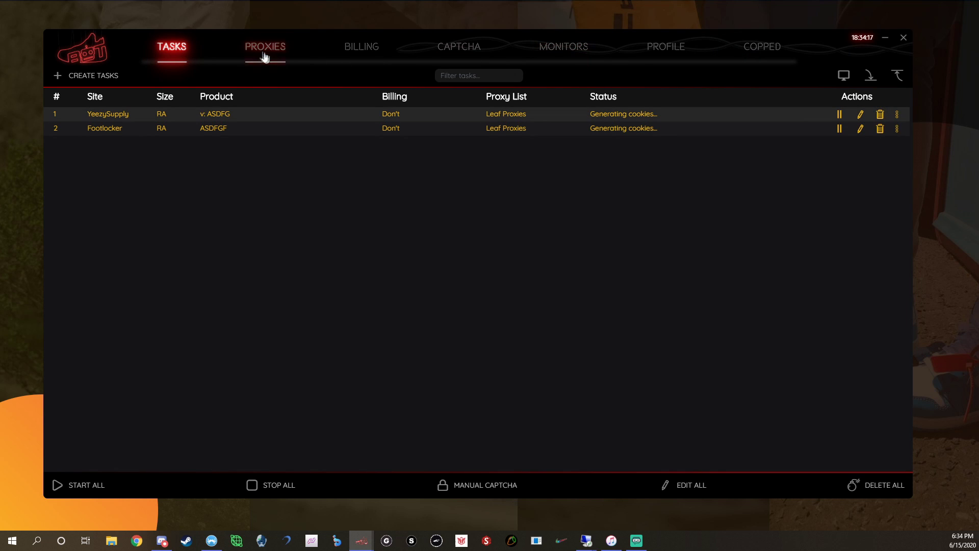
click(879, 114)
click(880, 114)
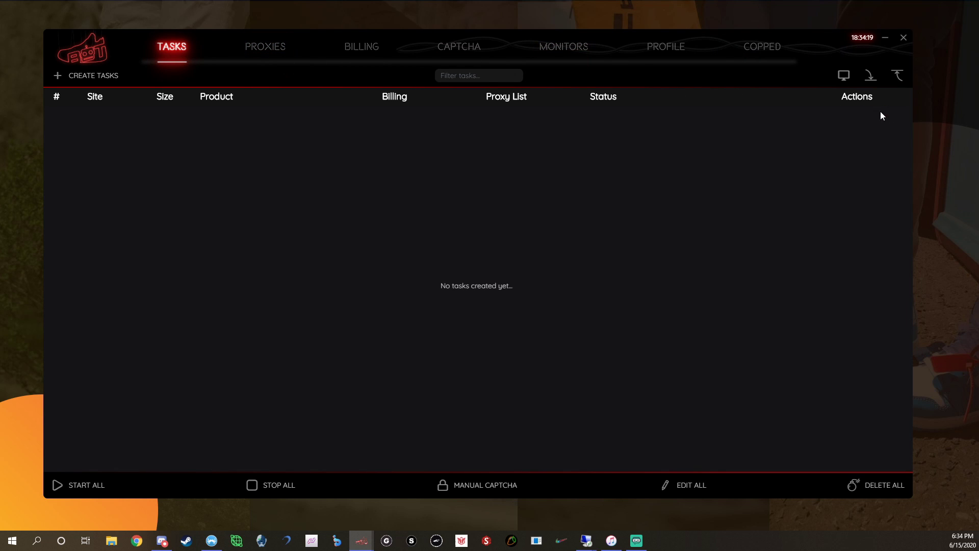
Look through the saved proxy lists, the billing profiles and the captcha solvers
click(258, 49)
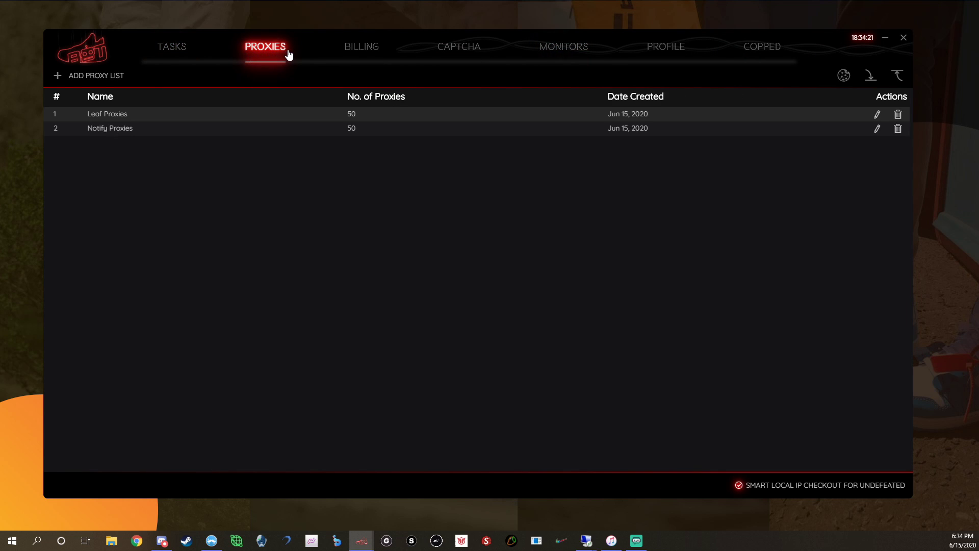
click(380, 54)
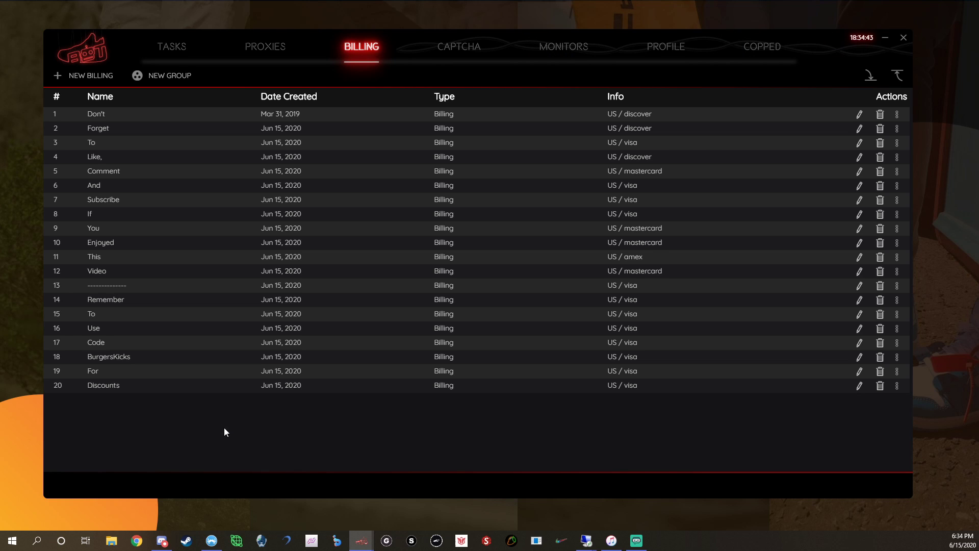
click(456, 53)
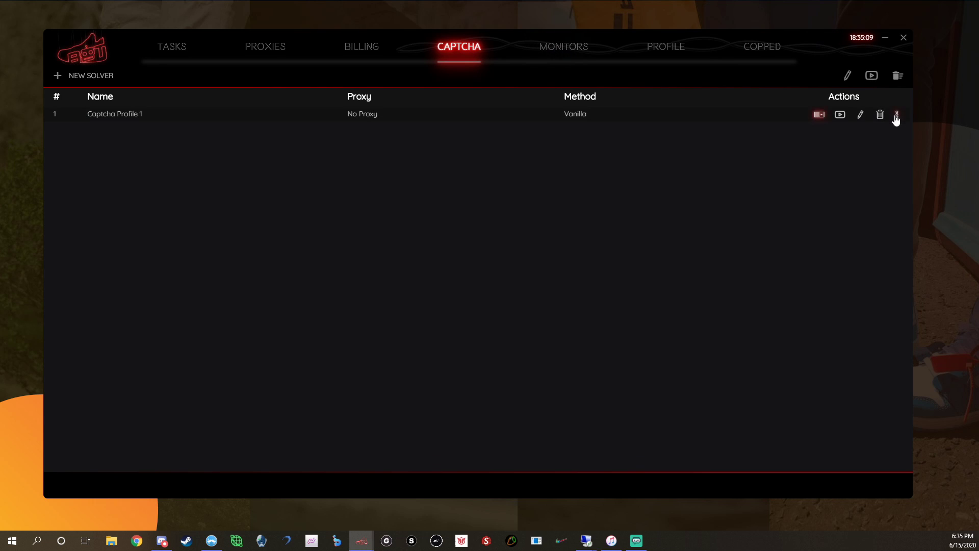
Open the solver for Captcha Profile 1, review its methods while keeping Vanilla, and close the solver window
click(818, 115)
click(898, 116)
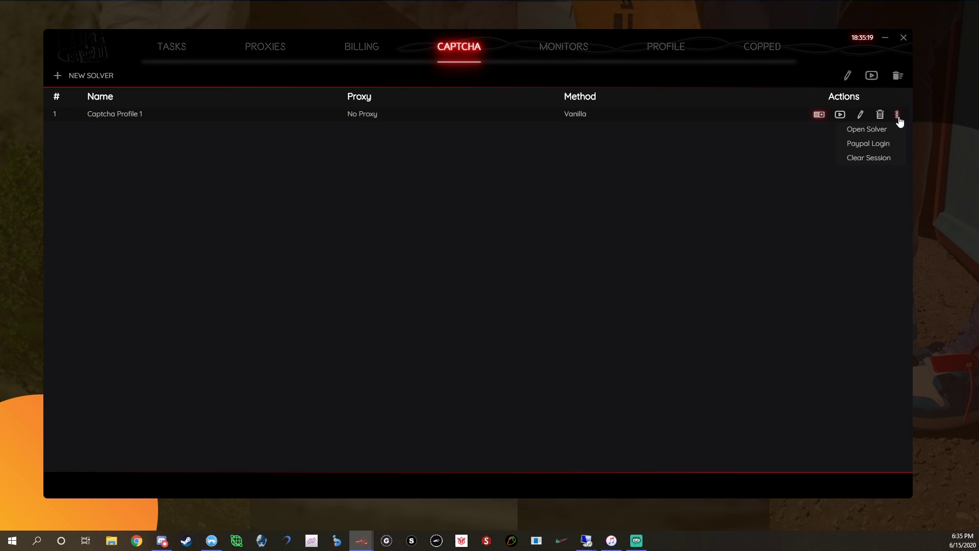
click(881, 130)
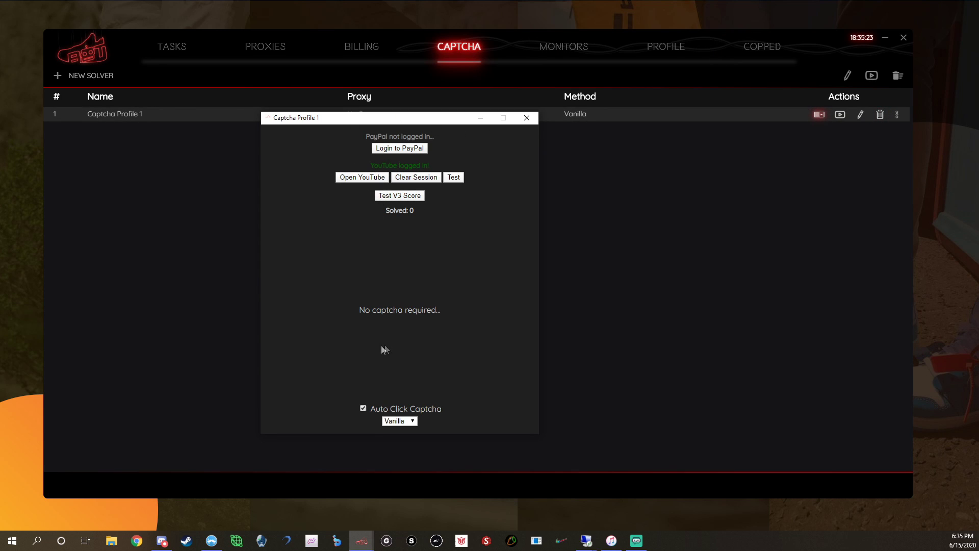
click(413, 422)
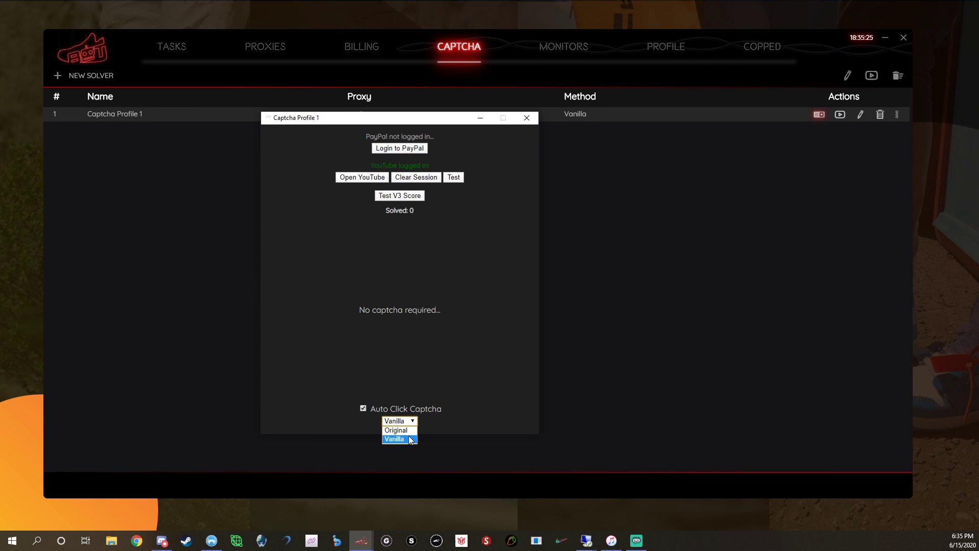
click(411, 439)
drag(334, 122, 252, 138)
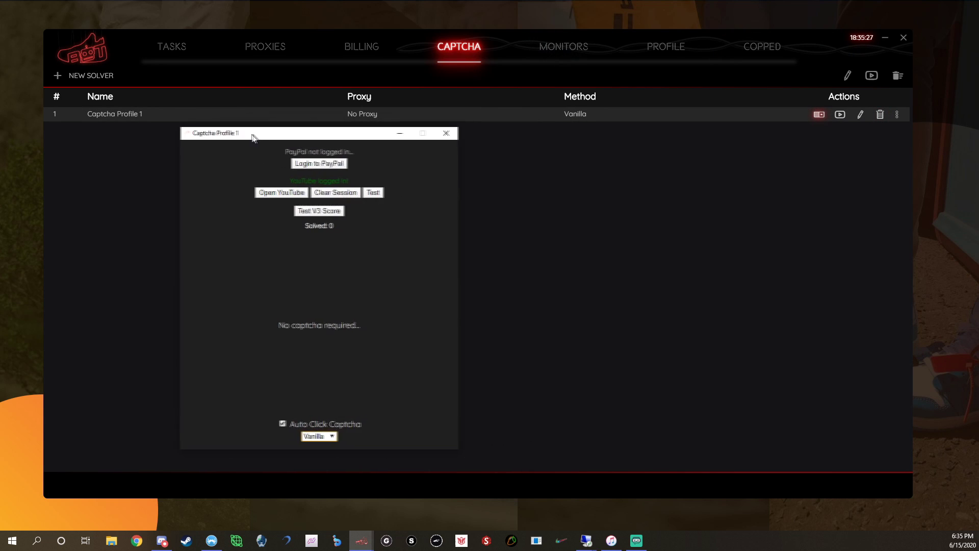
click(445, 134)
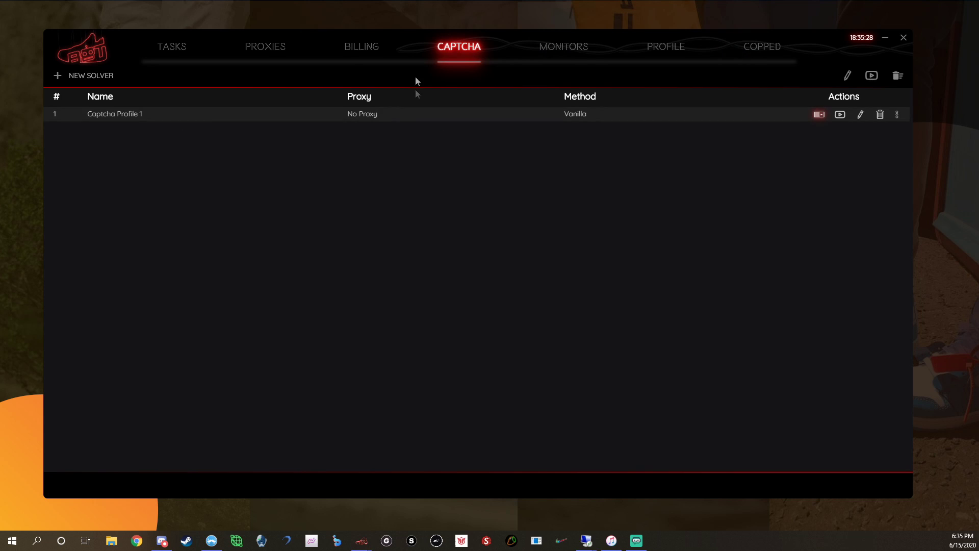
Launch the Notify 3.0 monitor for the #shopify-filtered channel and move its window clear of the monitor list's actions
click(563, 46)
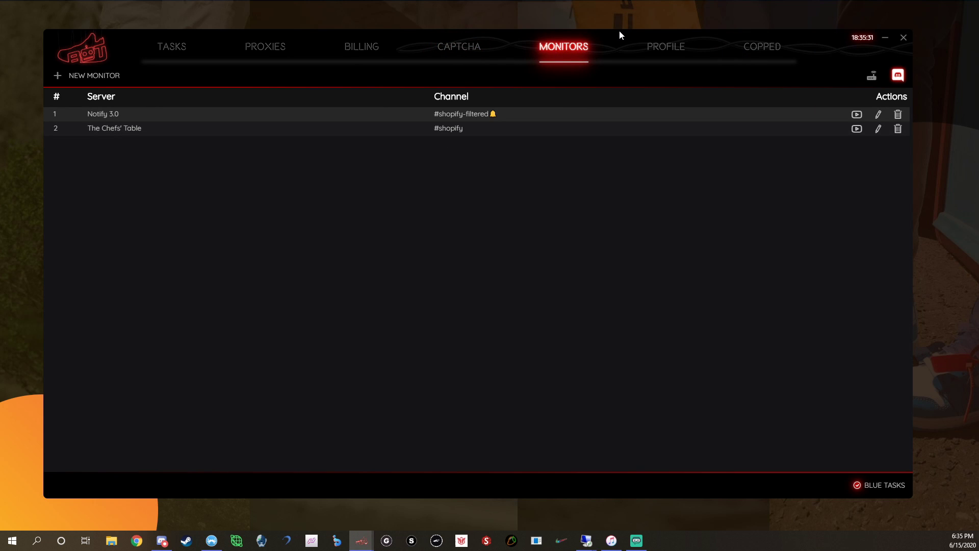
click(857, 115)
drag(884, 121, 190, 67)
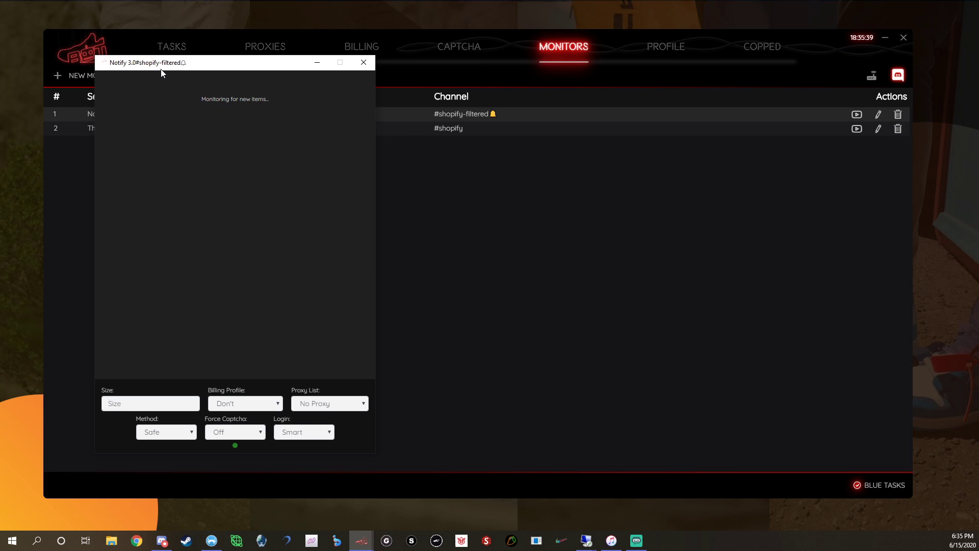
Launch The Chefs' Table monitor for the #shopify channel and arrange it side by side with the Notify 3.0 monitor window
click(855, 130)
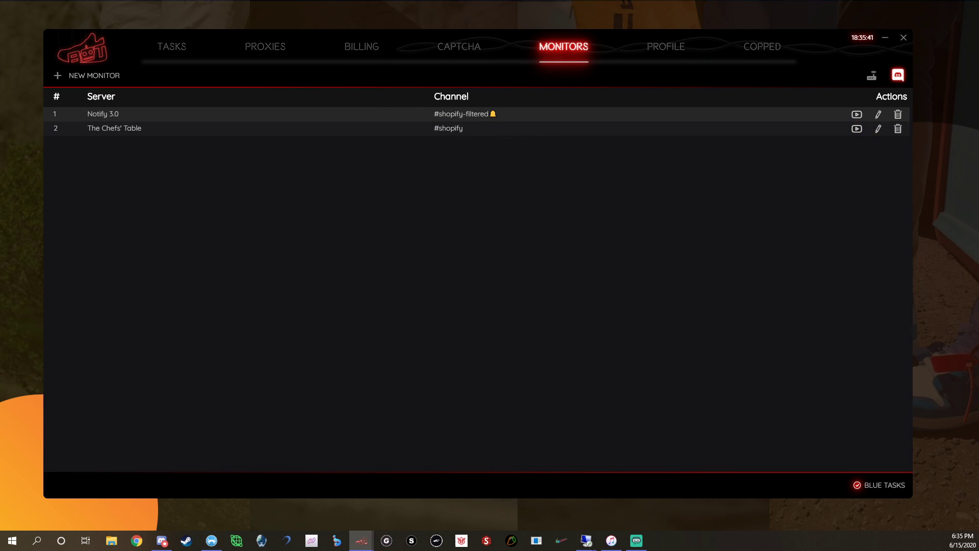
drag(638, 77, 293, 80)
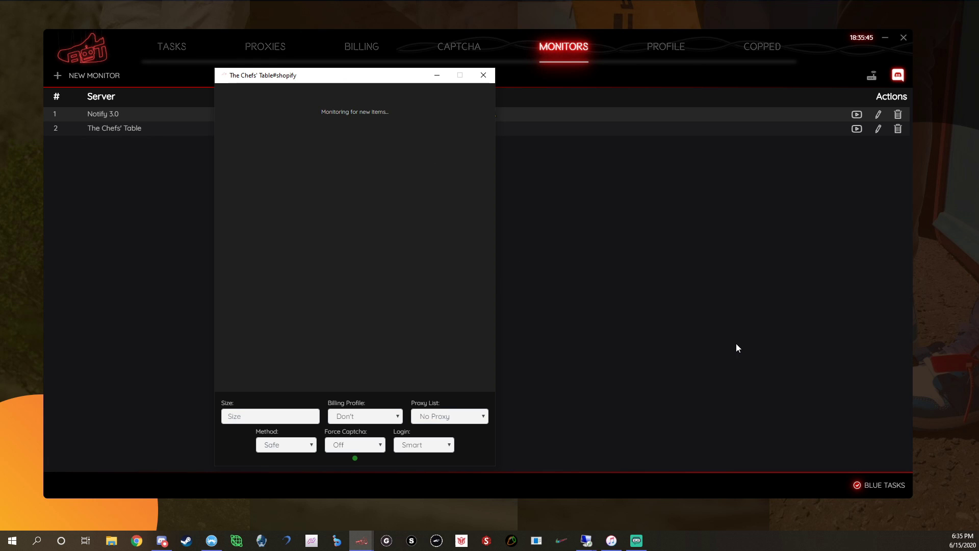
mouse_move(361, 541)
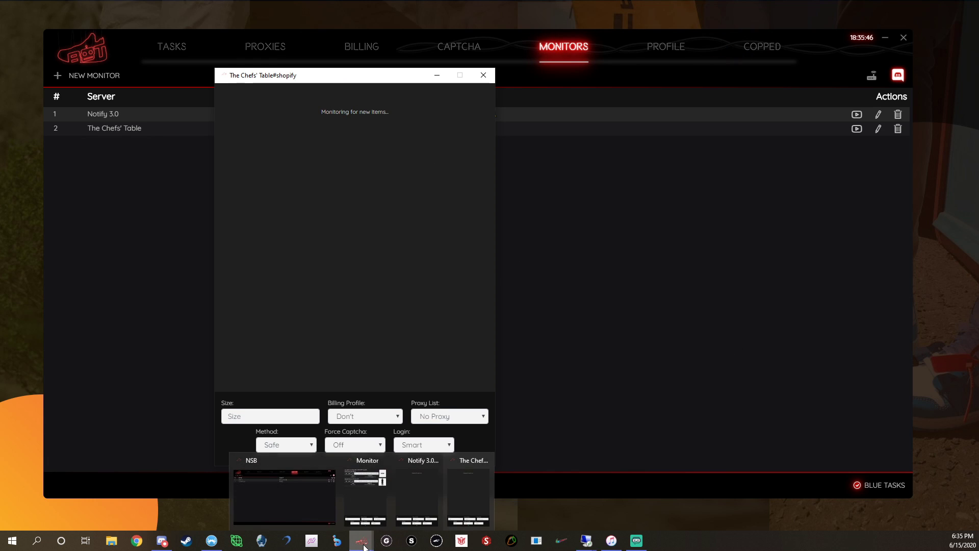
click(433, 494)
drag(407, 81, 579, 88)
drag(233, 63, 243, 81)
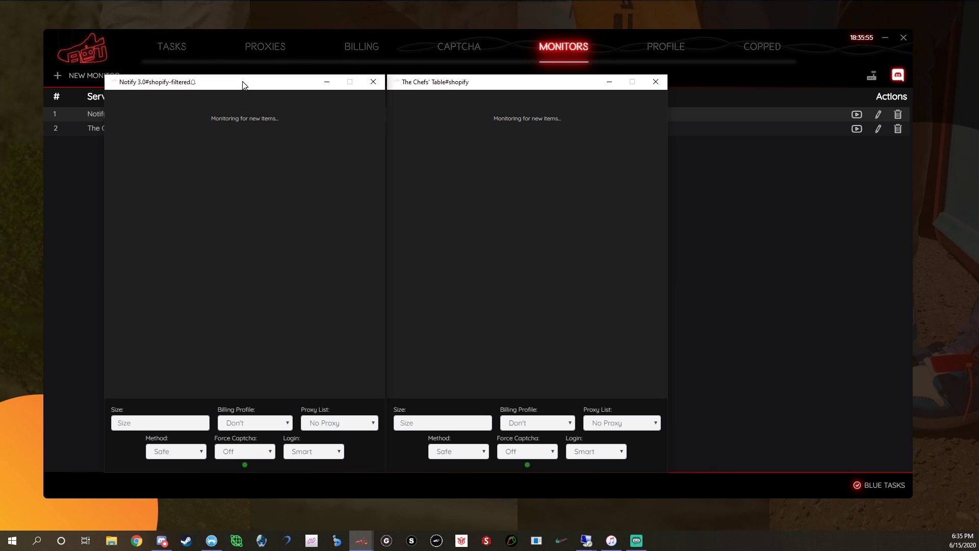
Review the checkout methods available in the Notify 3.0 monitor window, keeping Safe selected
click(170, 419)
click(181, 453)
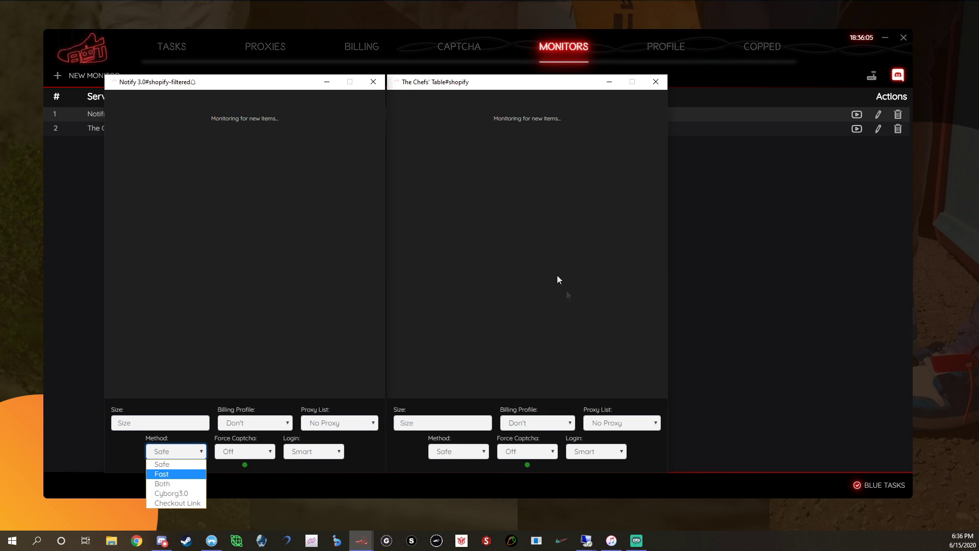
click(302, 156)
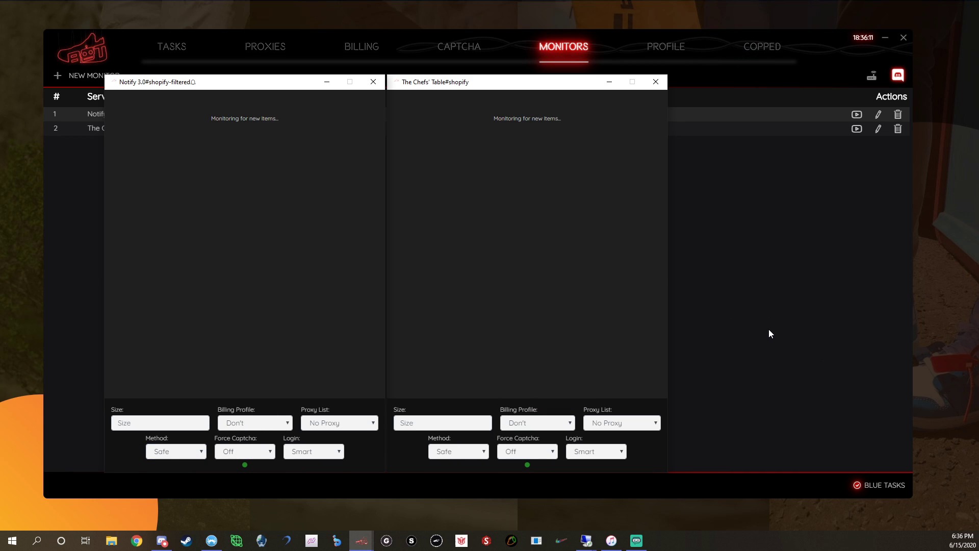
Close The Chefs' Table and Notify 3.0 monitor windows and open the list of copped items
click(656, 82)
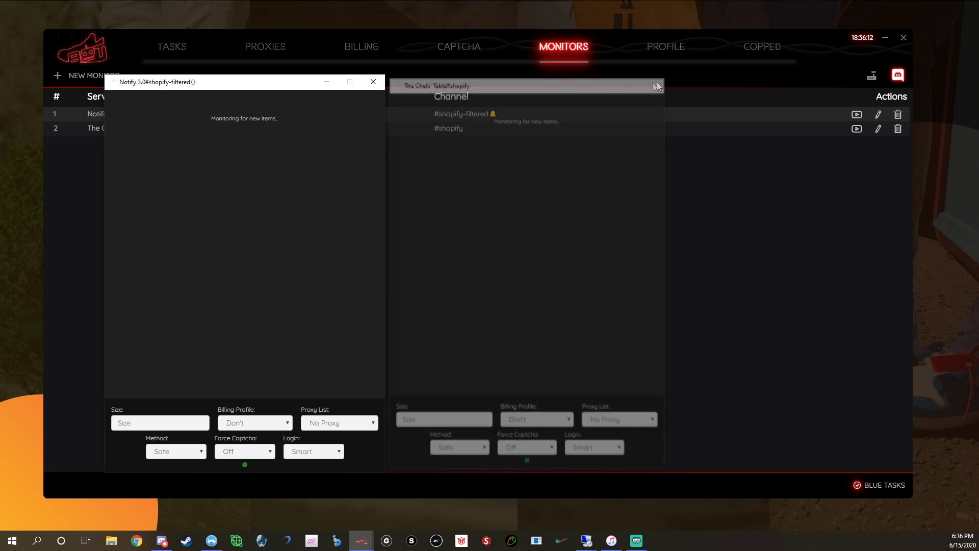
click(374, 82)
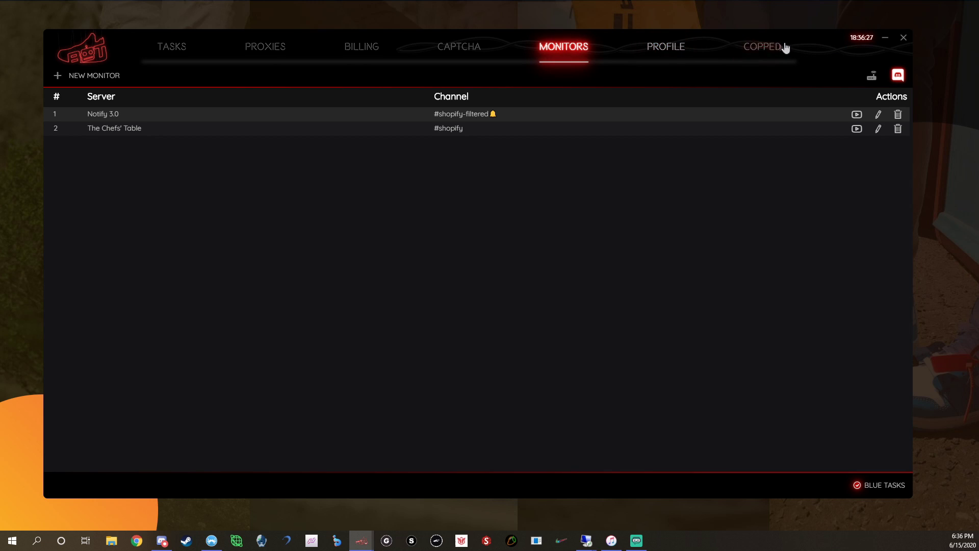
click(761, 55)
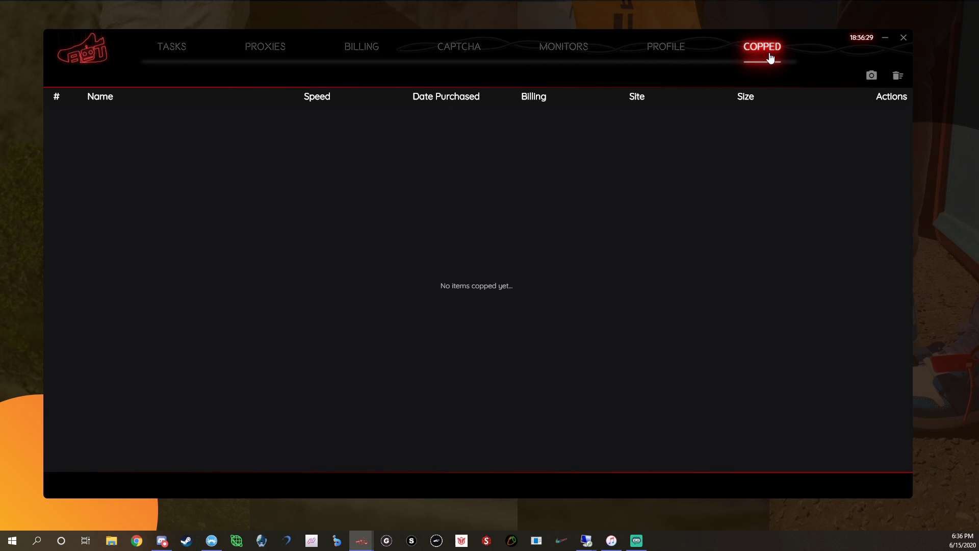
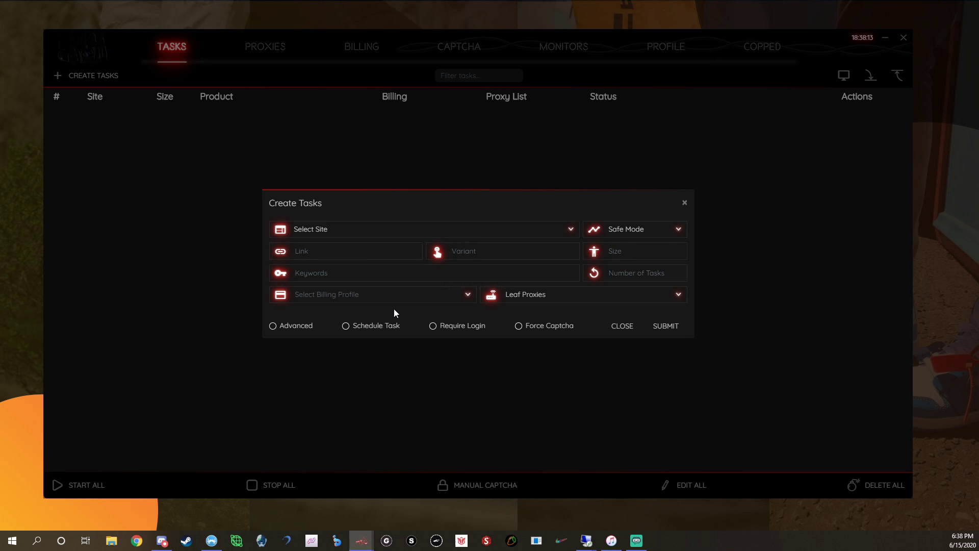
Dismiss the task creation form without submitting it and try the manual captcha option for the tasks
click(685, 204)
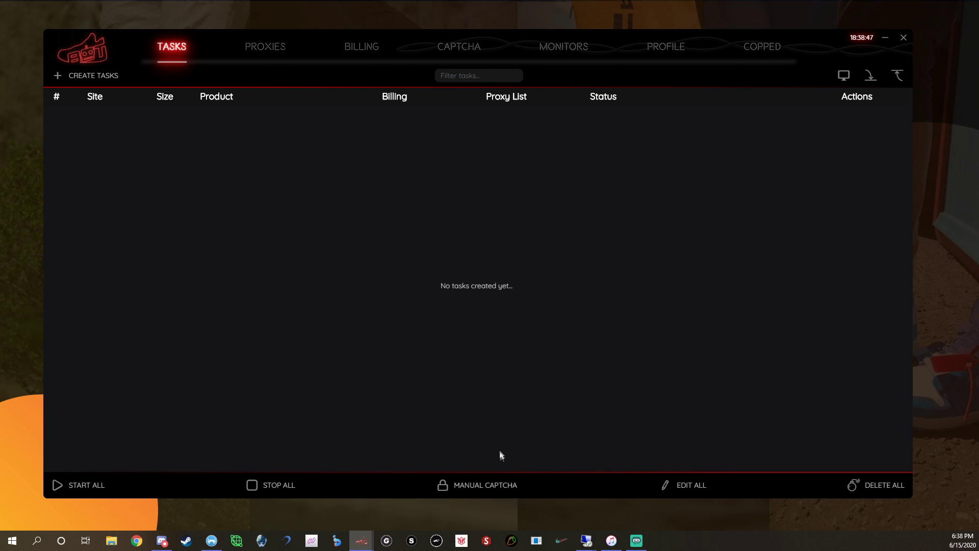
click(485, 488)
Look through the copped items, tasks, proxy lists, captcha solvers and billing profiles
click(762, 47)
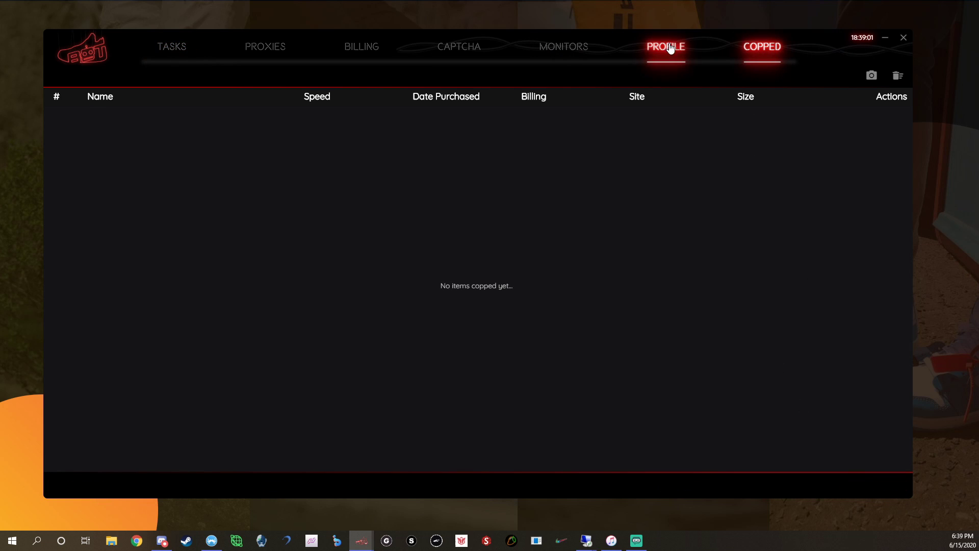
click(185, 49)
click(270, 53)
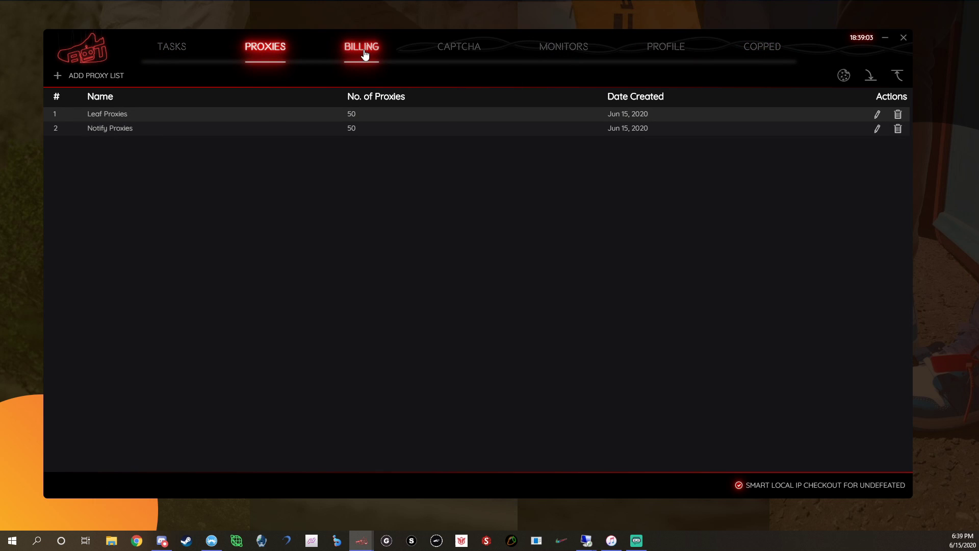
click(367, 54)
click(459, 47)
click(366, 47)
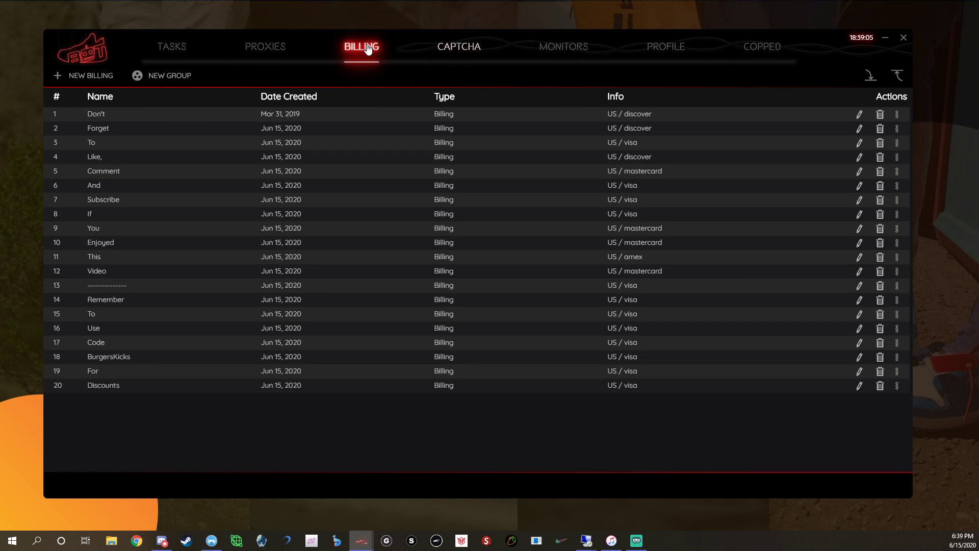